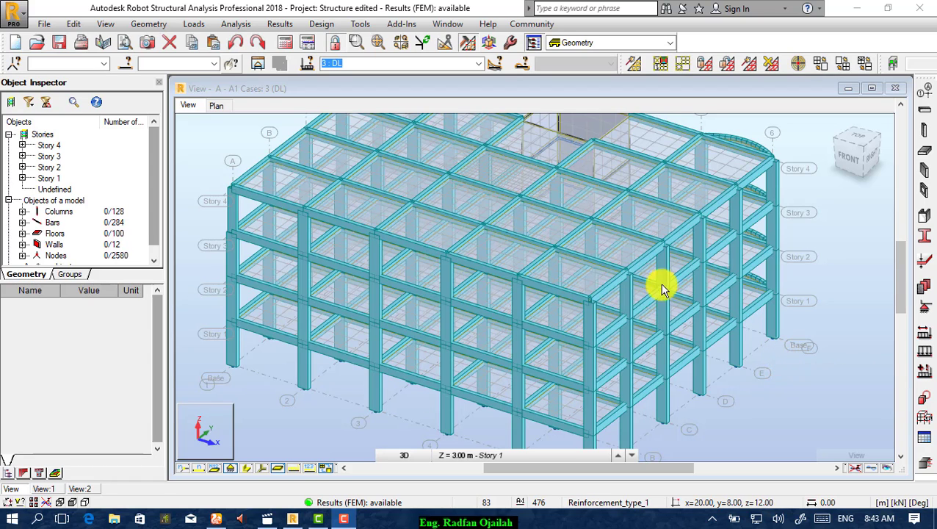
Step: Switch to the RC Design 'Slab - required reinforcement' layout
scroll(731, 257, "down", 1)
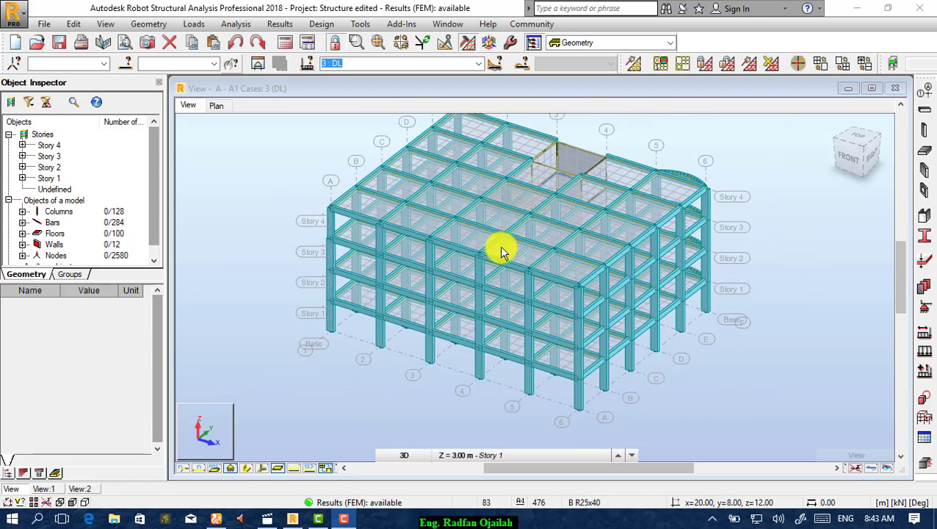
scroll(504, 249, "up", 4)
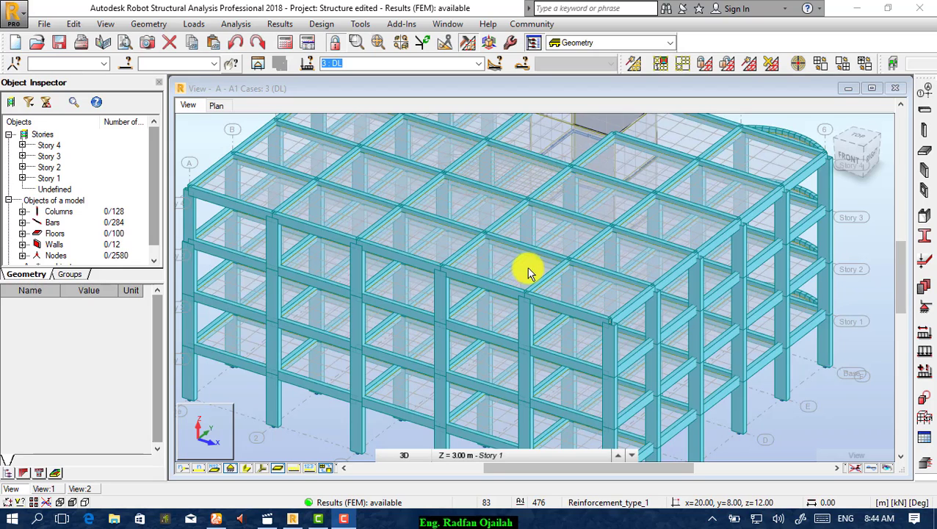
scroll(554, 356, "down", 5)
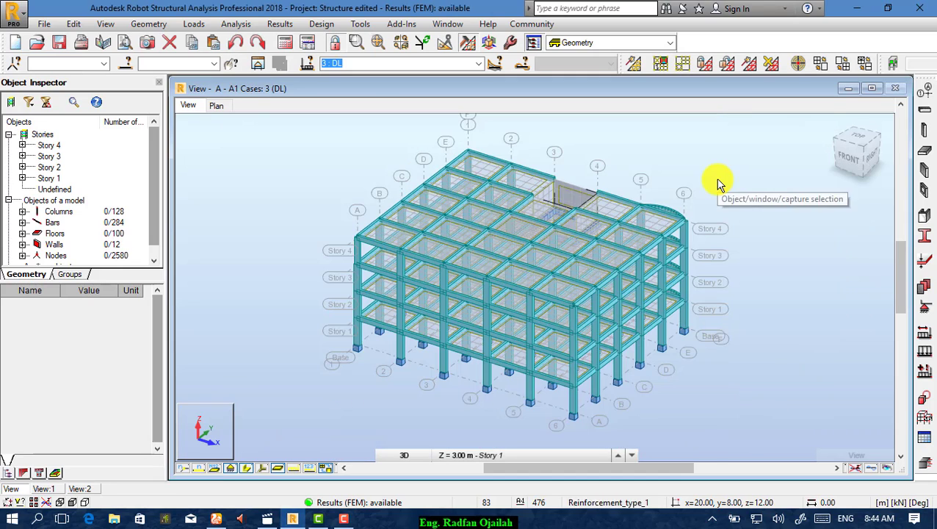
left_click(668, 44)
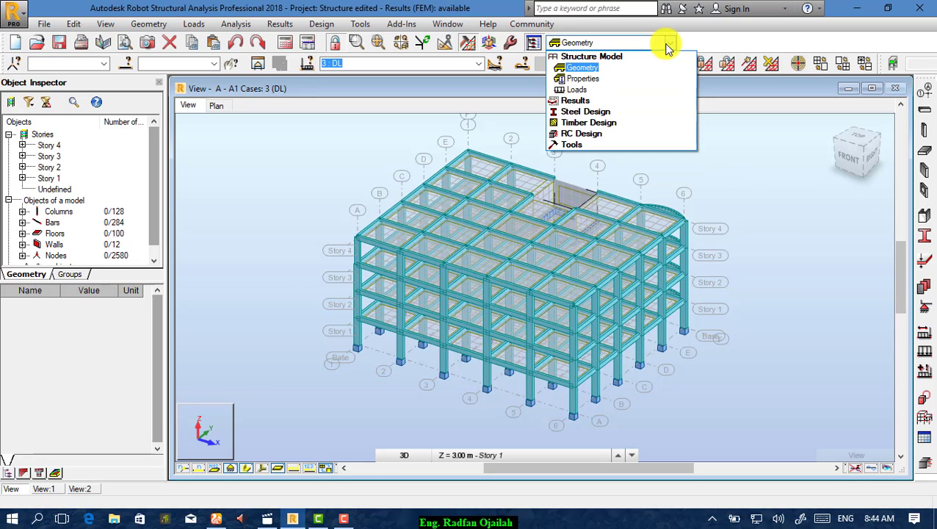
left_click(601, 133)
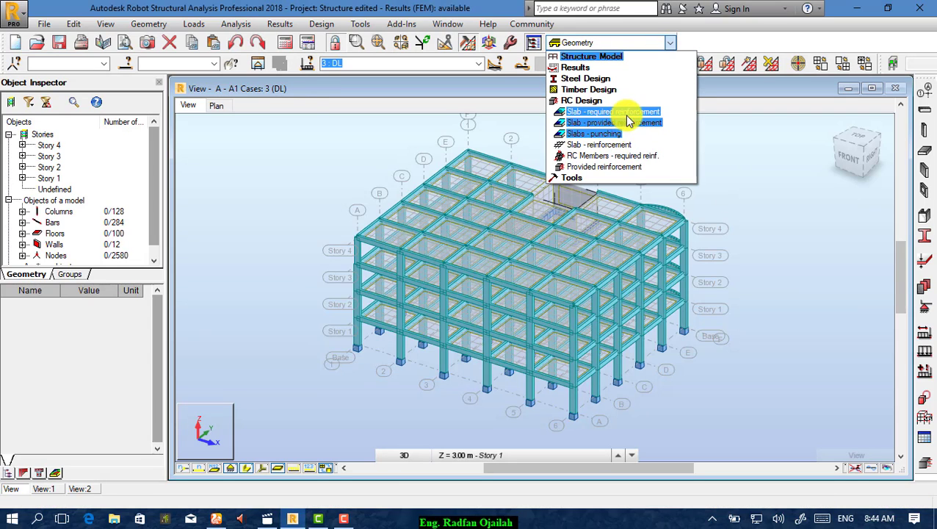
left_click(633, 114)
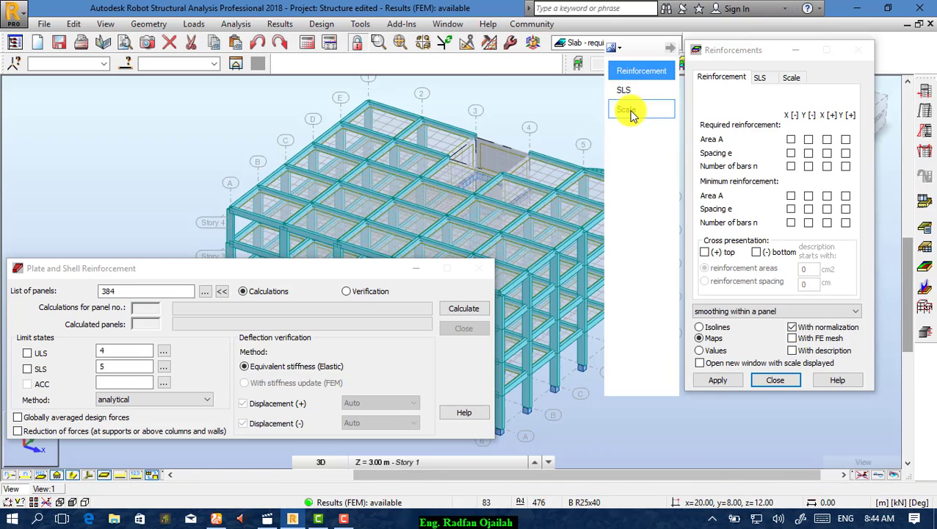
Step: Display only slab panel 158 in its own view
scroll(378, 253, "up", 6)
scroll(382, 241, "up", 2)
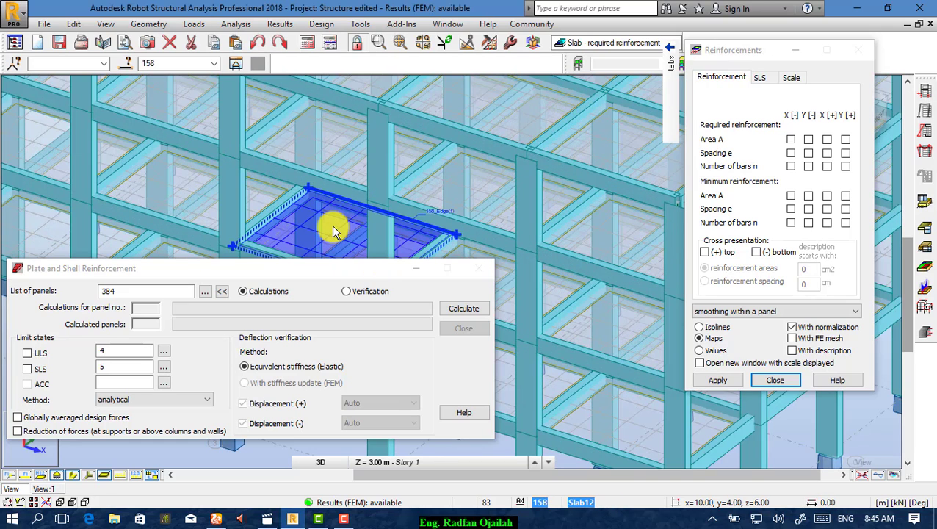
left_click(237, 66)
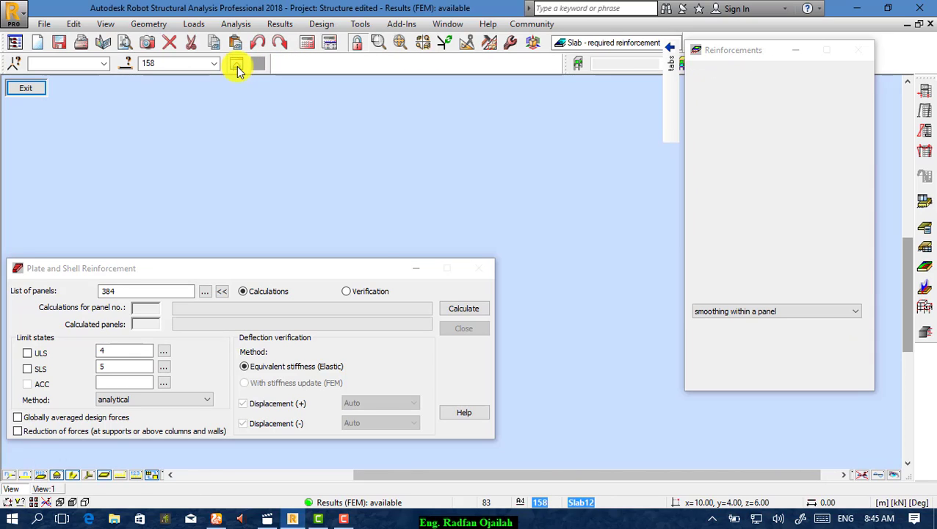
scroll(246, 228, "up", 3)
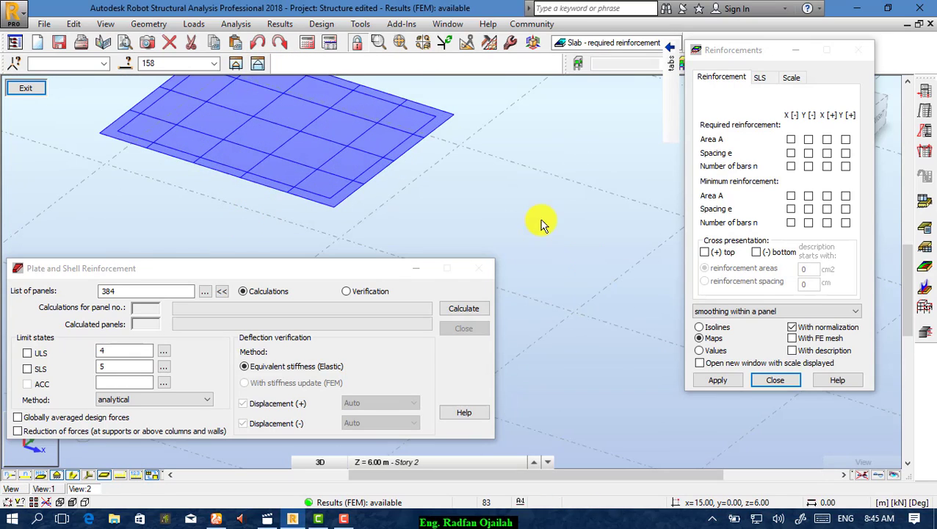
scroll(514, 198, "down", 1)
scroll(382, 151, "up", 1)
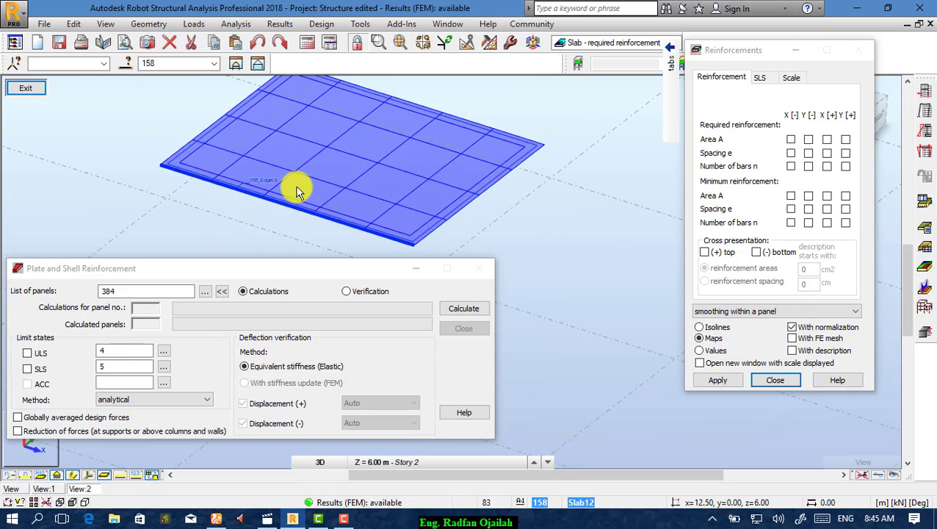
Step: Replace panel 384 with 158 in the List of panels
left_click(146, 290)
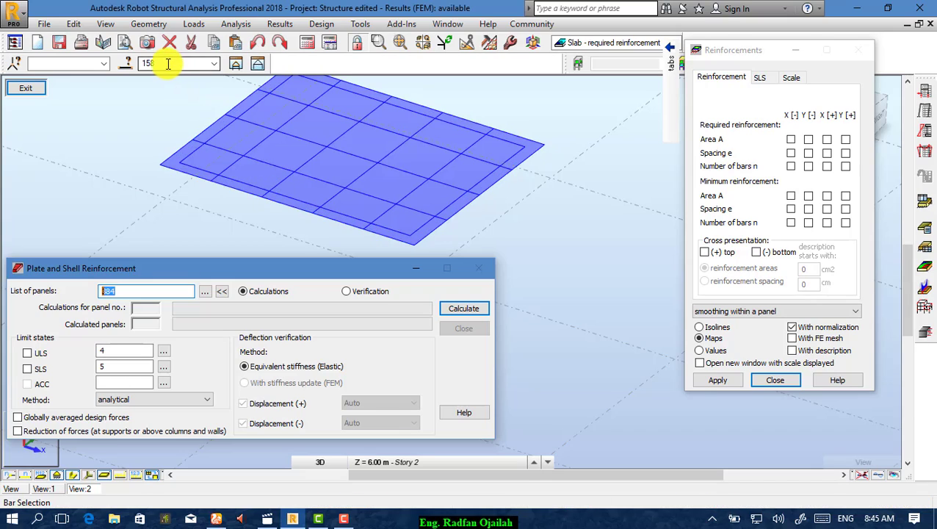
key("Delete")
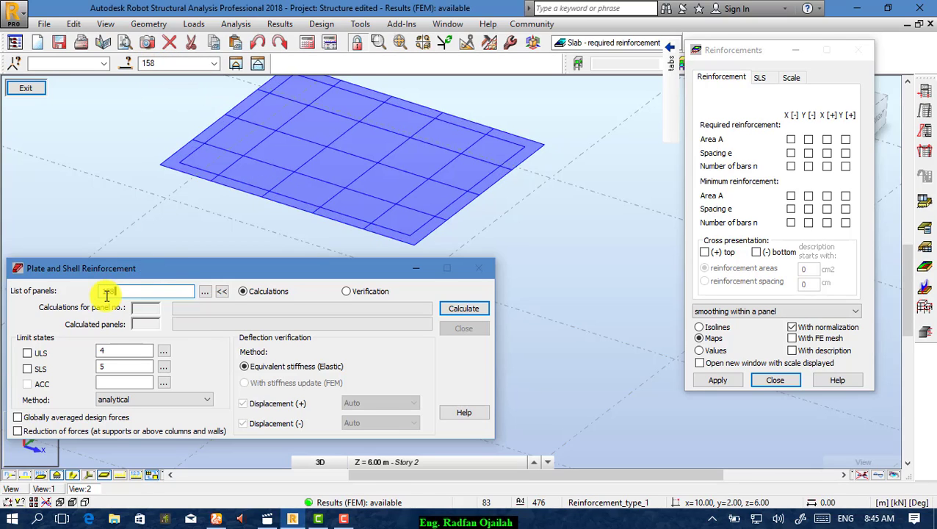
type("158")
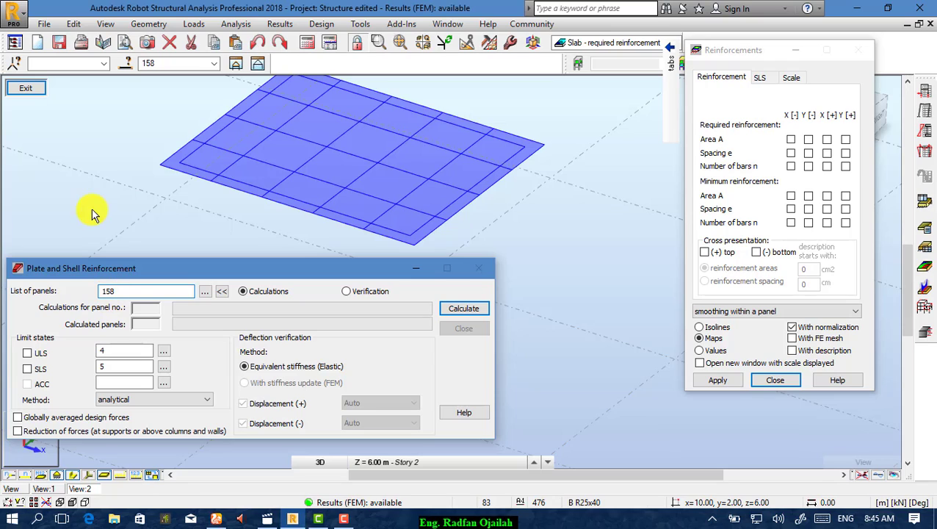
Step: Use combination 4 COMB1 for ULS and 5 COMB2 for SLS
left_click(164, 352)
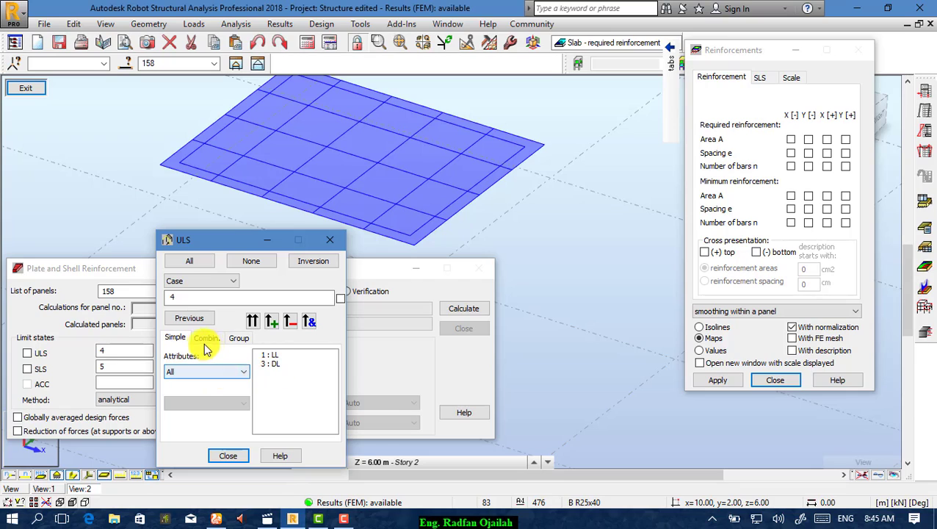
left_click(206, 344)
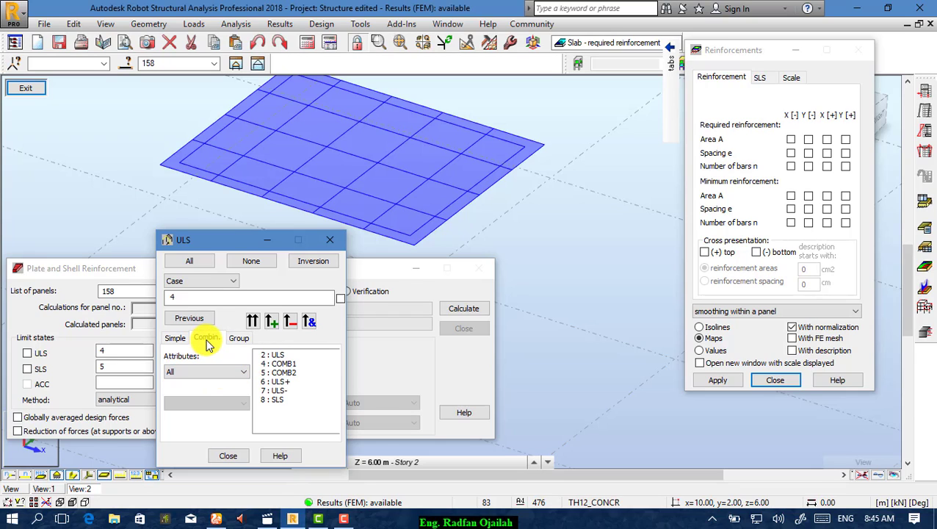
left_click(292, 364)
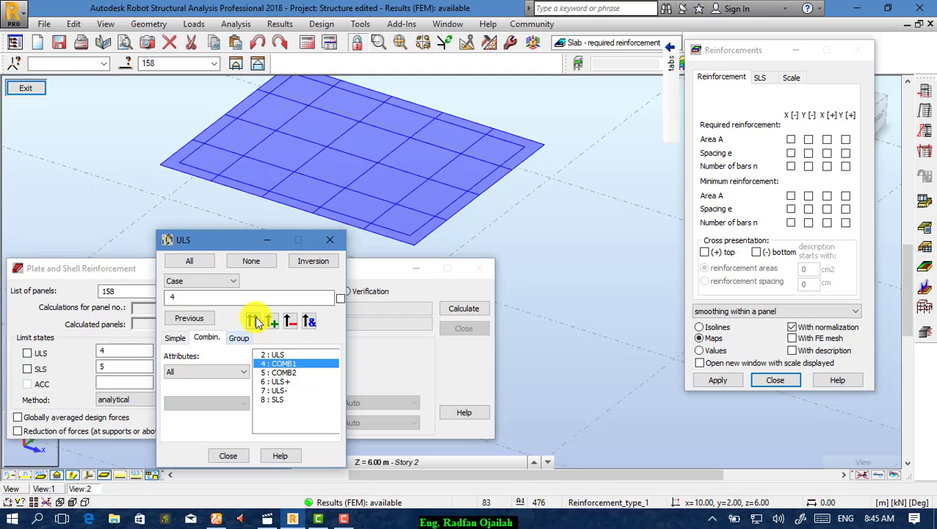
left_click(228, 456)
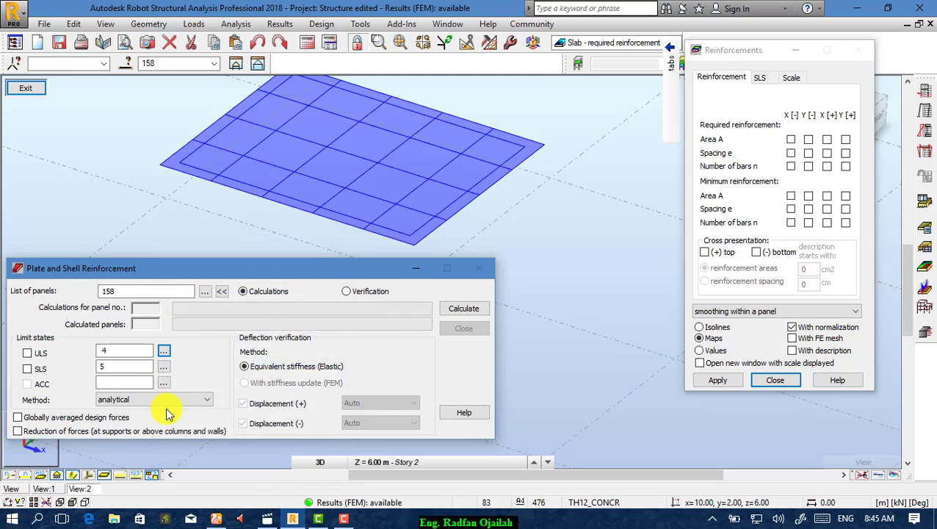
left_click(167, 368)
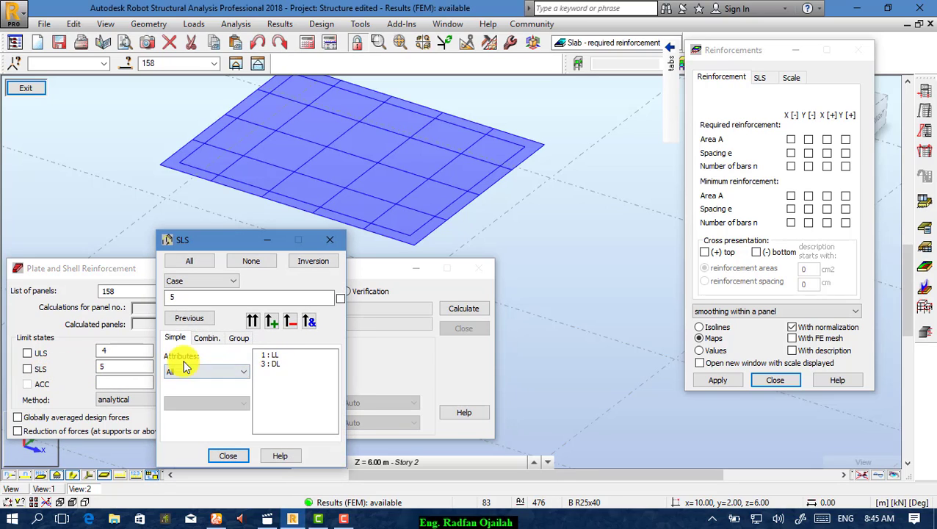
left_click(207, 338)
left_click(285, 373)
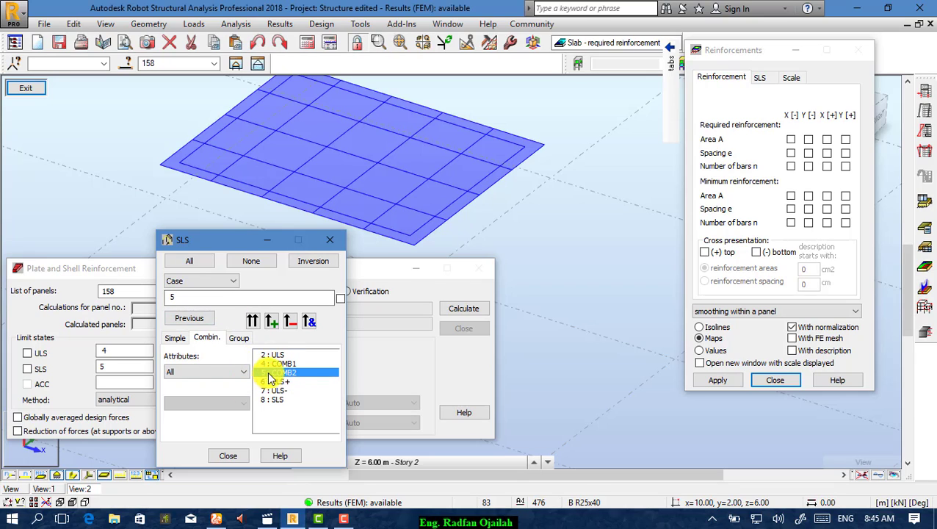
left_click(232, 456)
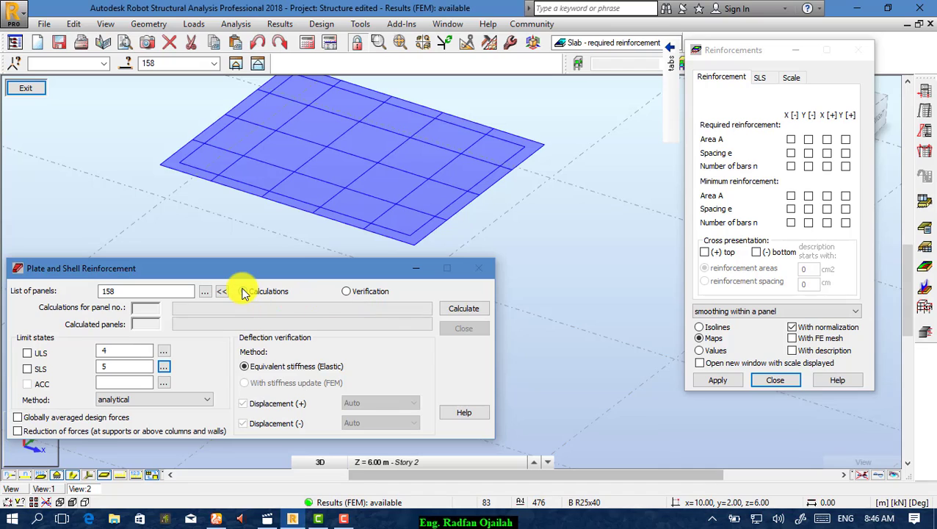
Step: Calculate panel 158's required reinforcement and display the Area A X[-] map
left_click(450, 310)
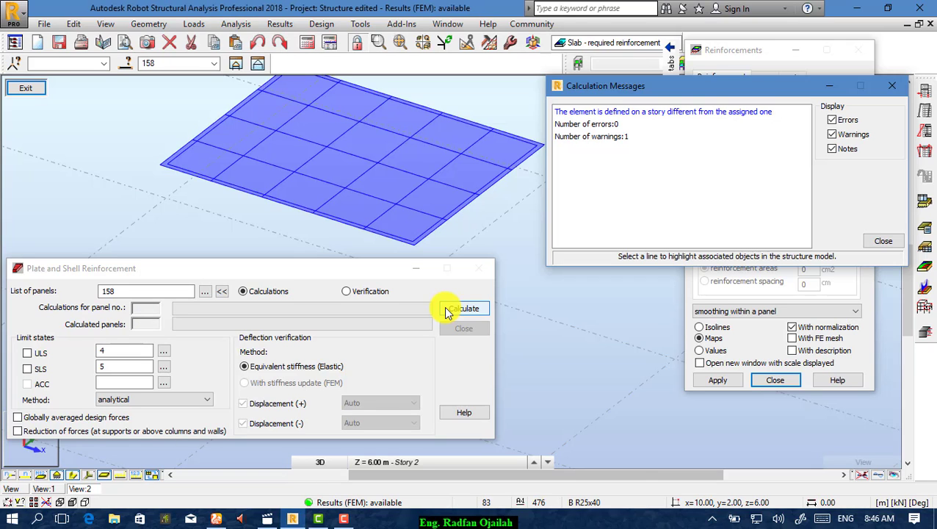
left_click(884, 241)
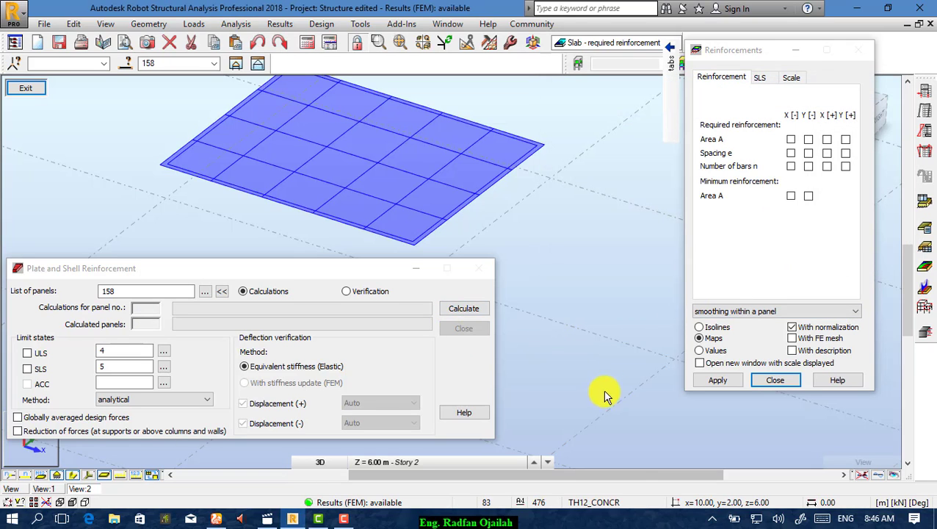
scroll(397, 162, "up", 1)
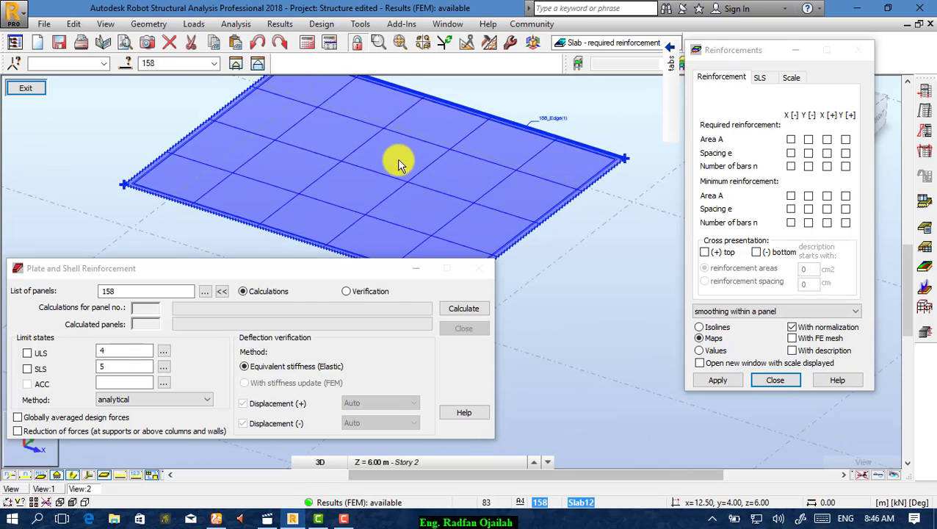
scroll(529, 236, "down", 1)
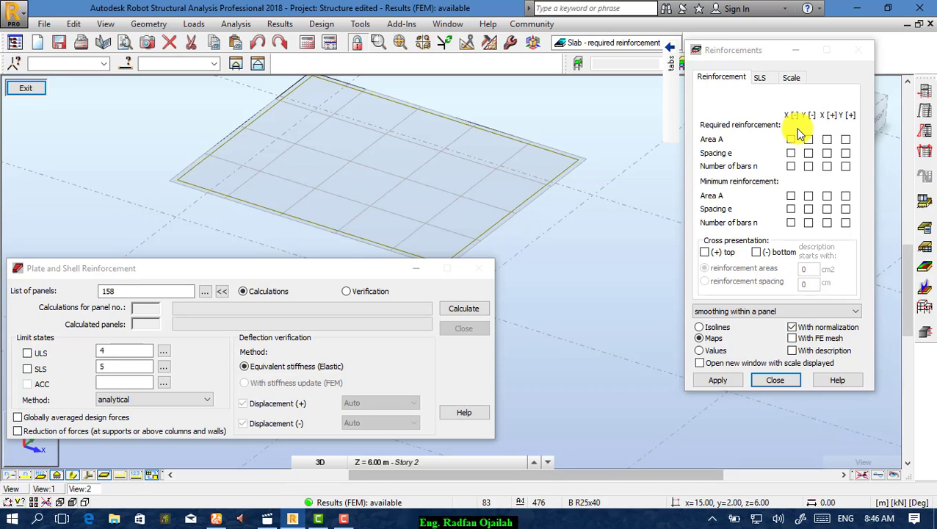
left_click(791, 138)
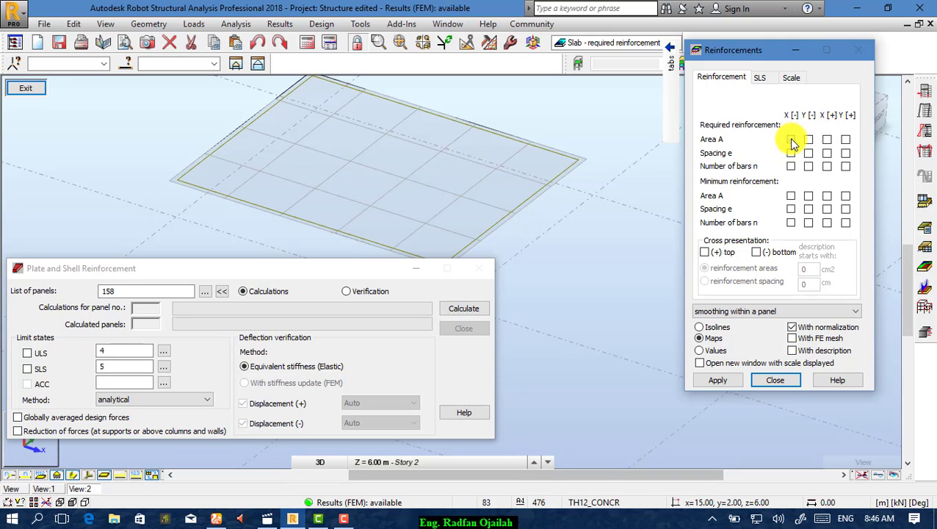
left_click(701, 379)
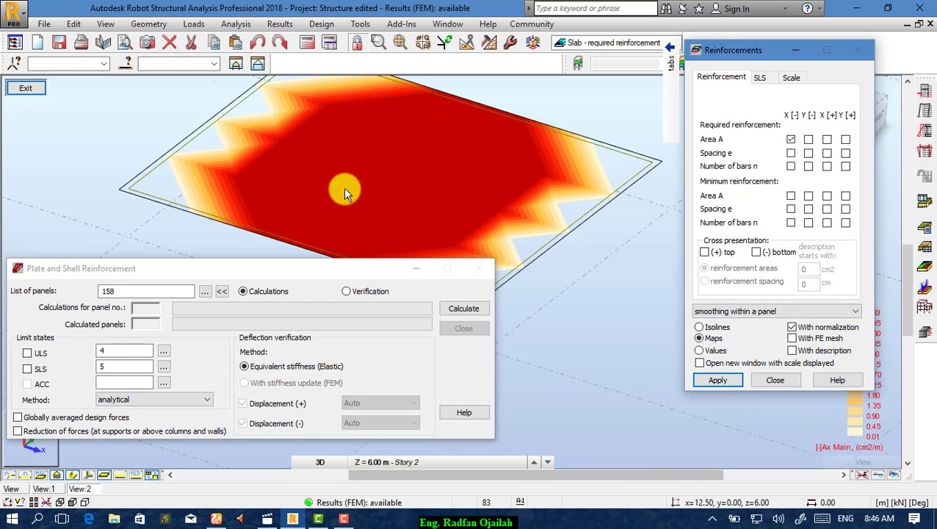
Step: Apply the 256 colors palette to the reinforcement map on the Scale tab
left_click_drag(737, 46, 585, 38)
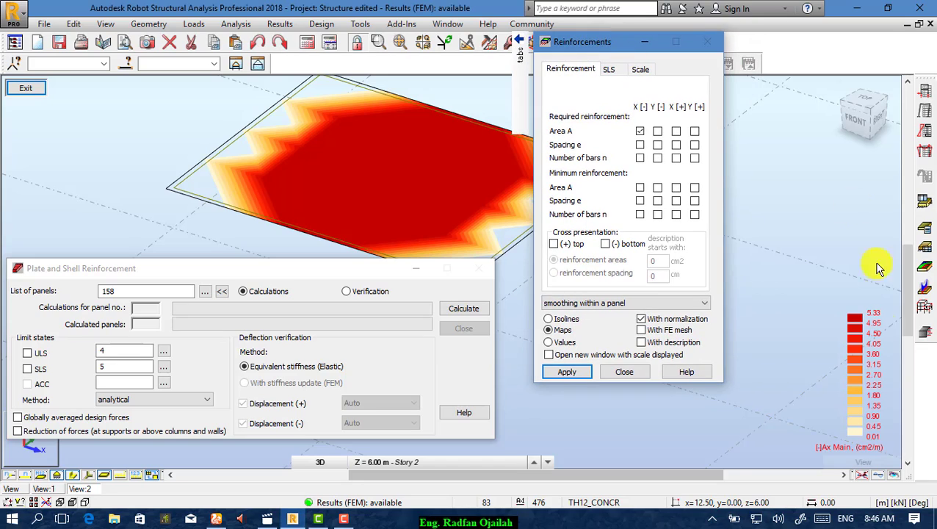
left_click(642, 70)
left_click(665, 104)
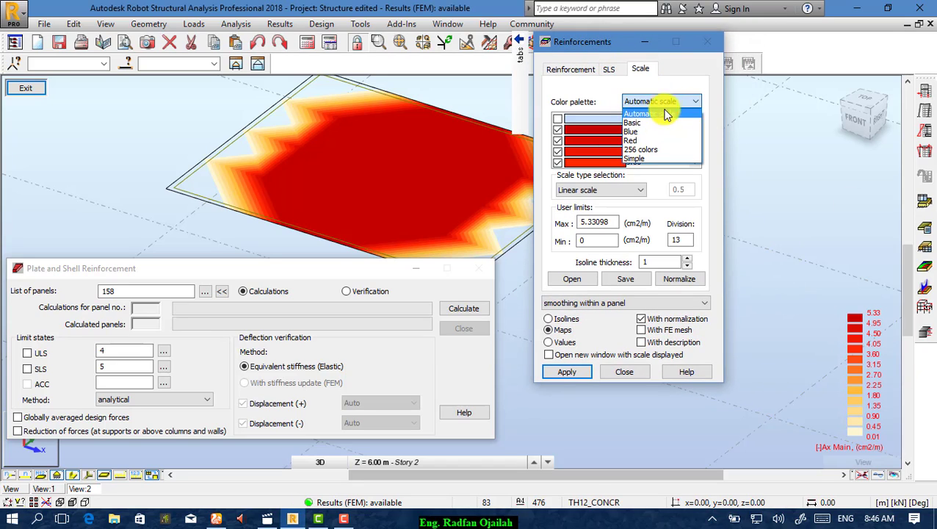
left_click(653, 150)
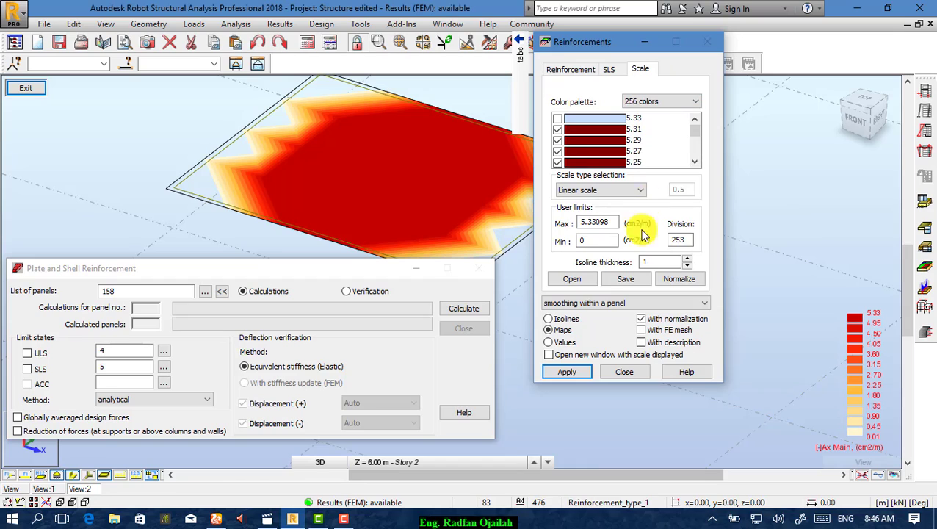
left_click(567, 371)
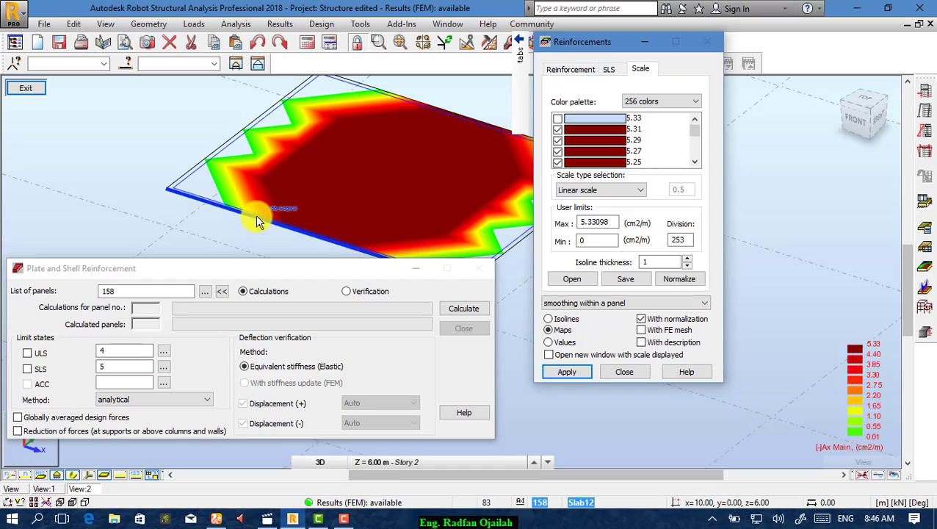
Step: Show the Area A Y[-] required reinforcement on the map
left_click(565, 68)
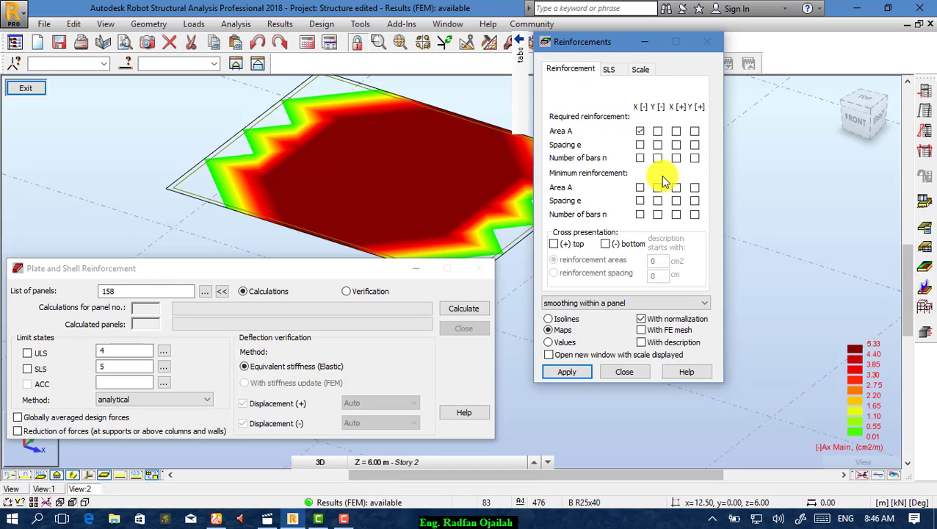
left_click(658, 131)
left_click(566, 372)
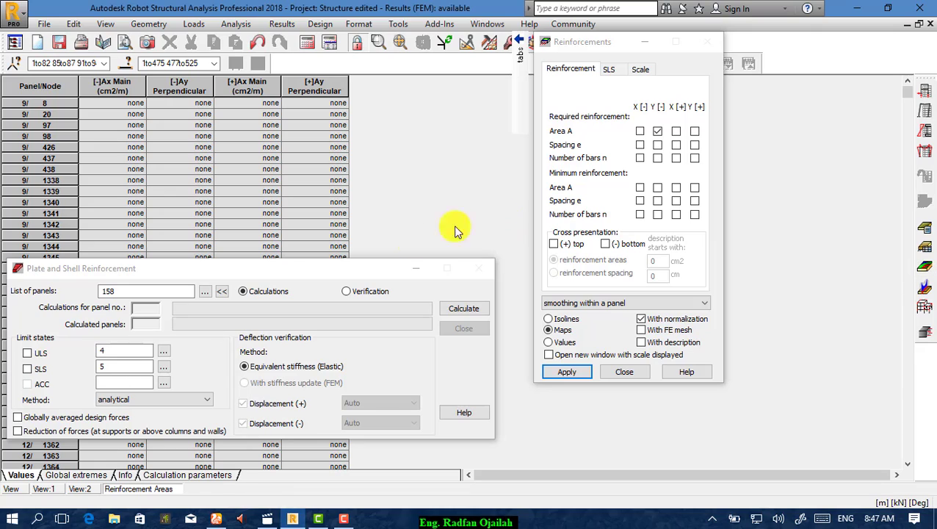
Step: Open the Reinforcement Areas table and bring panel 158's node rows (5.28 cm2/m) into view
left_click_drag(124, 290, 97, 296)
scroll(31, 202, "down", 10)
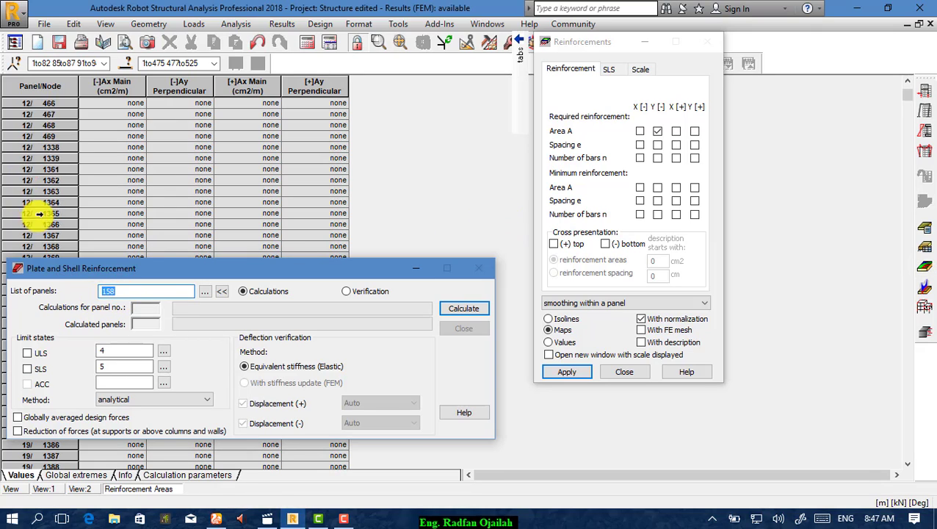
left_click(923, 108)
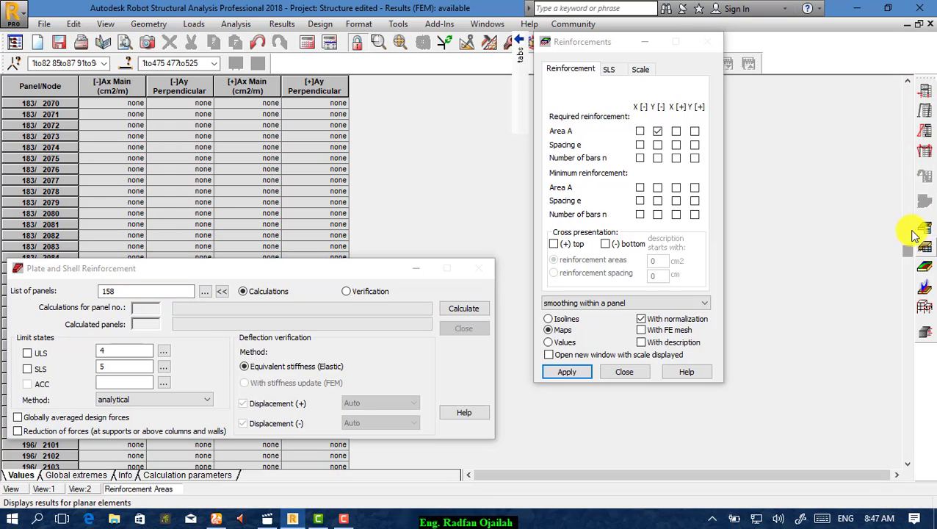
left_click_drag(909, 254, 906, 223)
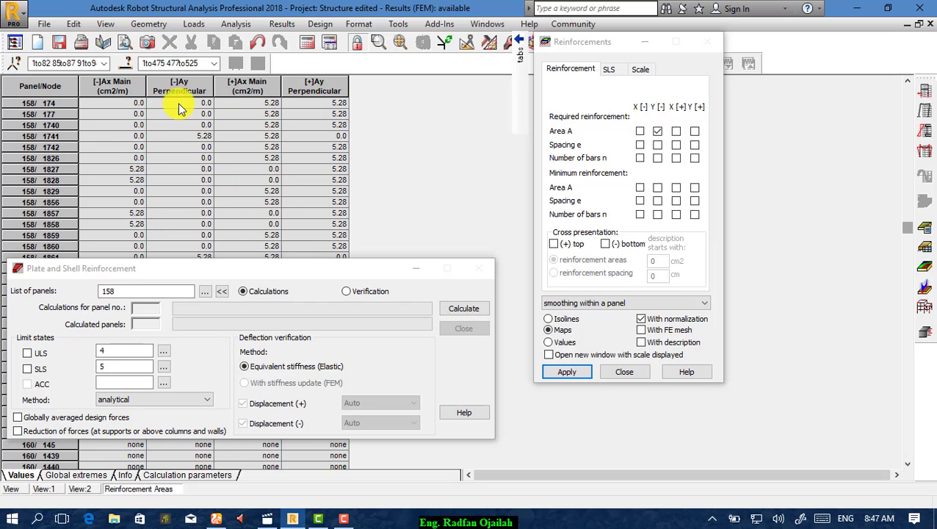
left_click_drag(268, 269, 207, 391)
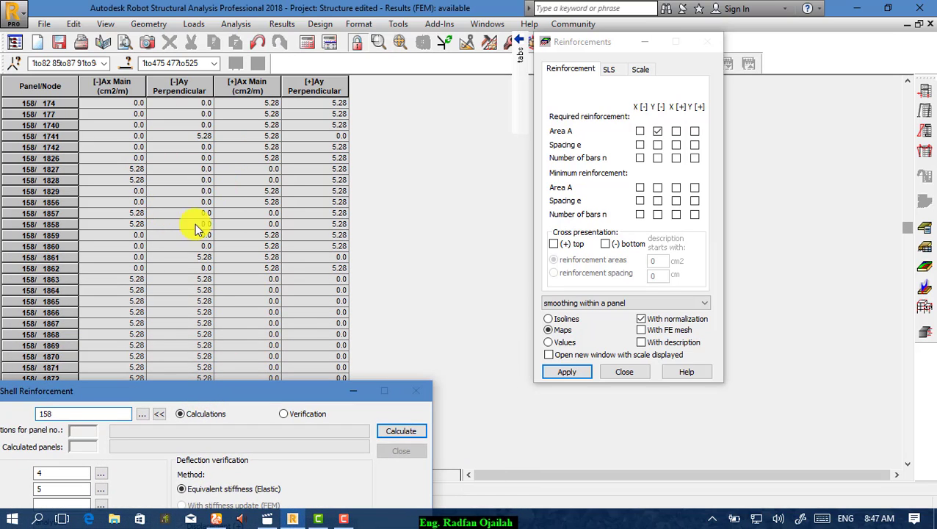
Step: Swap the table's Area A columns for all four Spacing e columns, then close Reinforcements
right_click(432, 168)
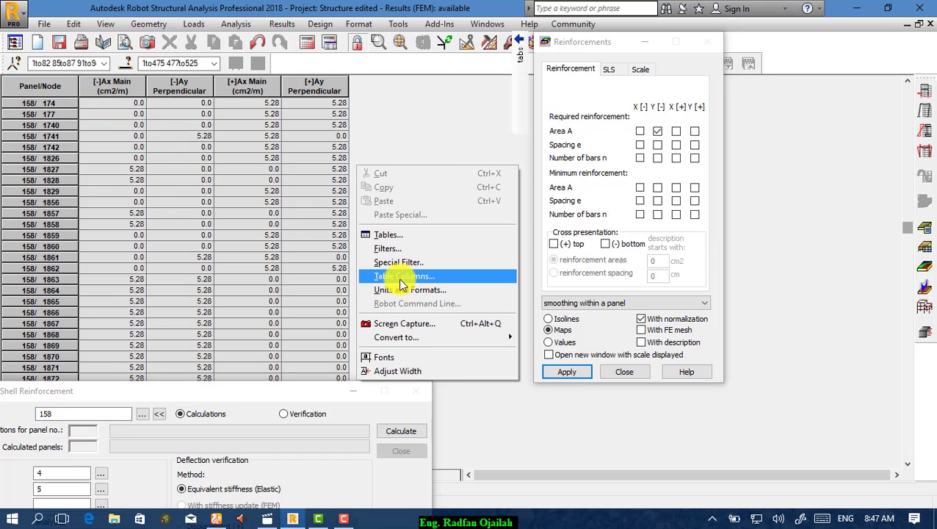
left_click(403, 280)
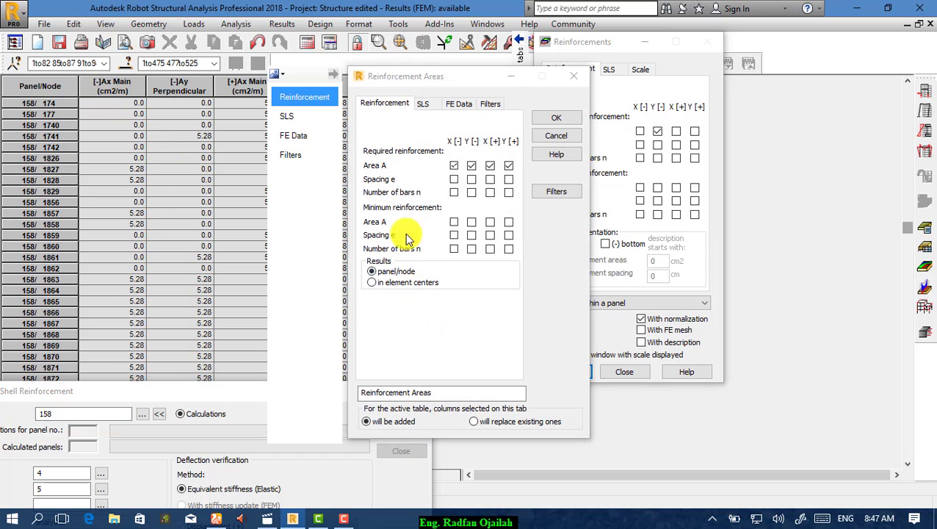
left_click(454, 166)
left_click(472, 166)
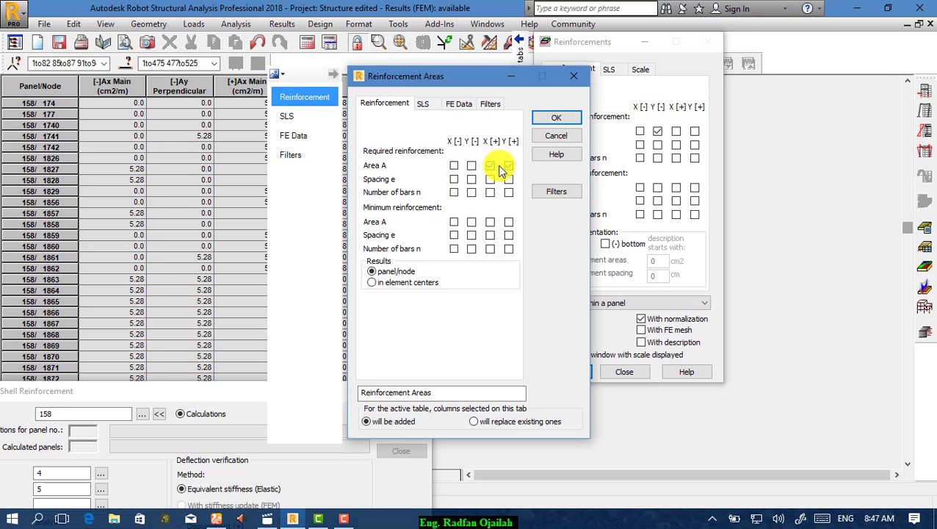
left_click(509, 180)
left_click(490, 180)
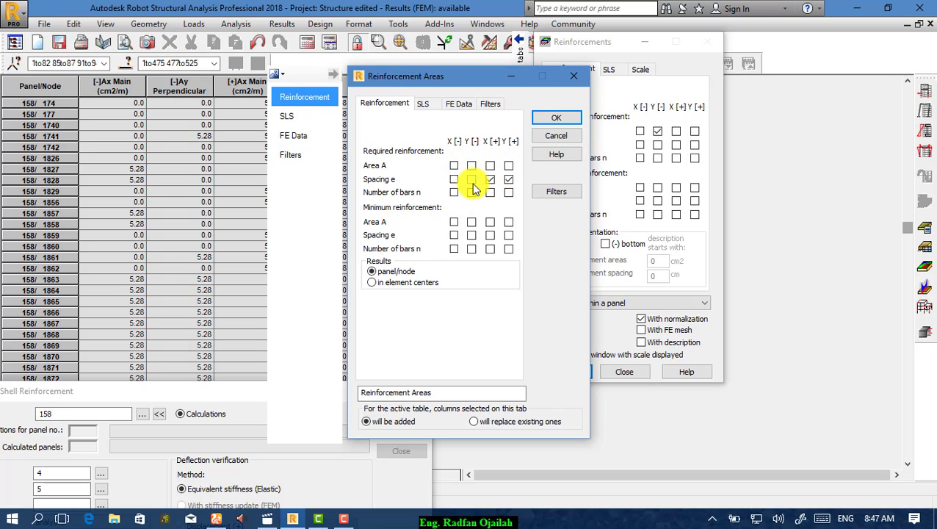
left_click(471, 180)
left_click(454, 180)
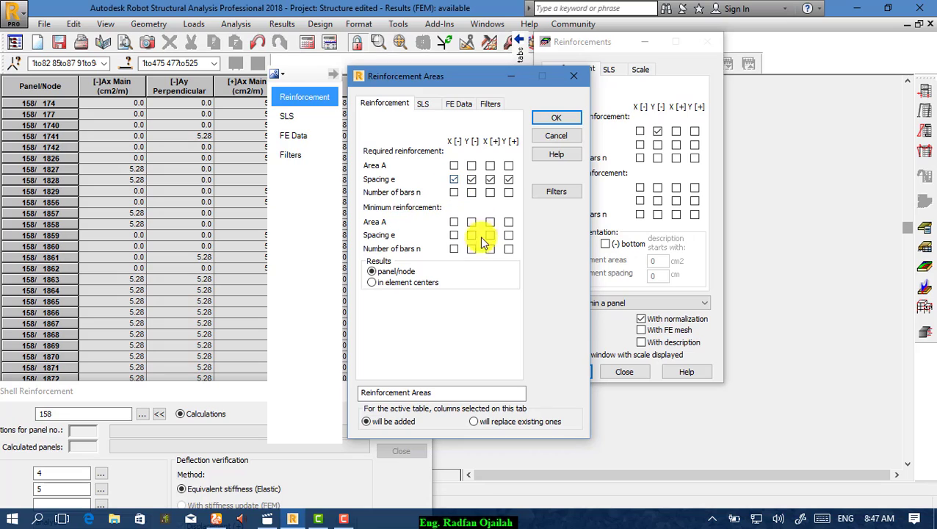
left_click(556, 119)
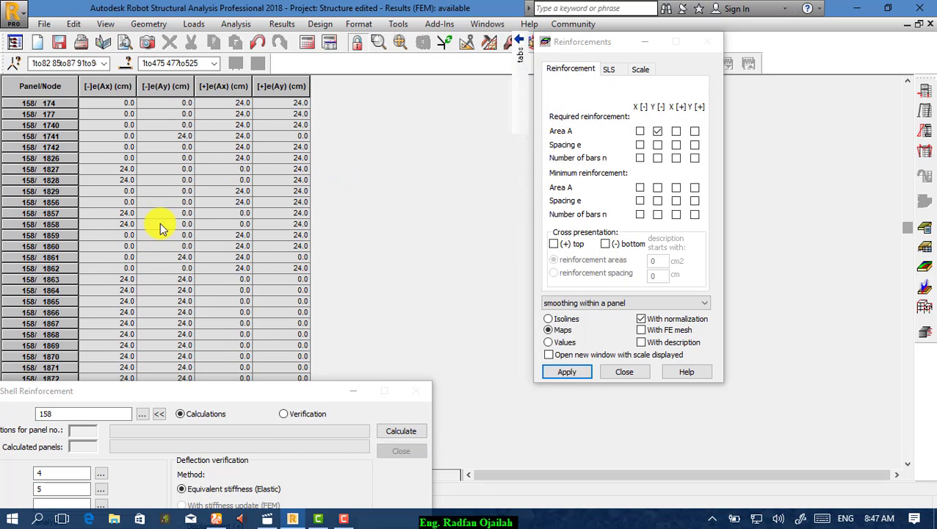
scroll(151, 296, "down", 2)
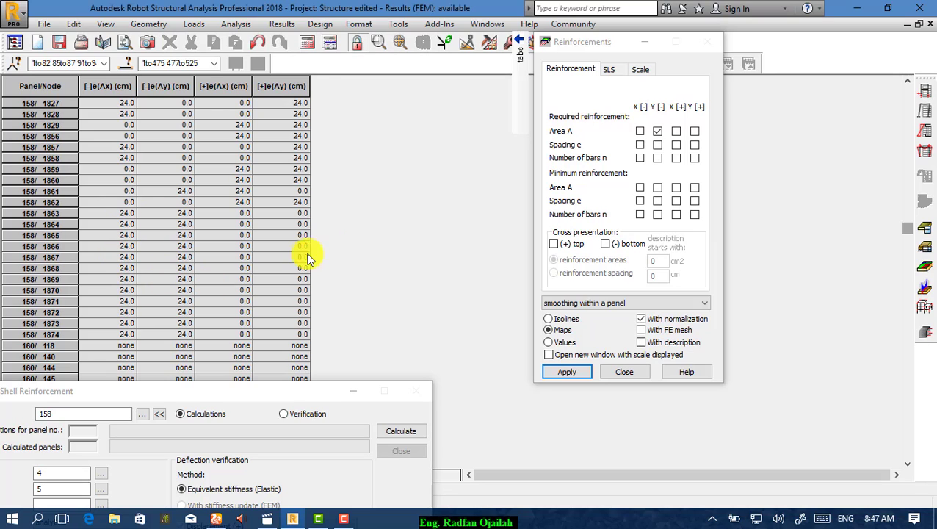
left_click(640, 373)
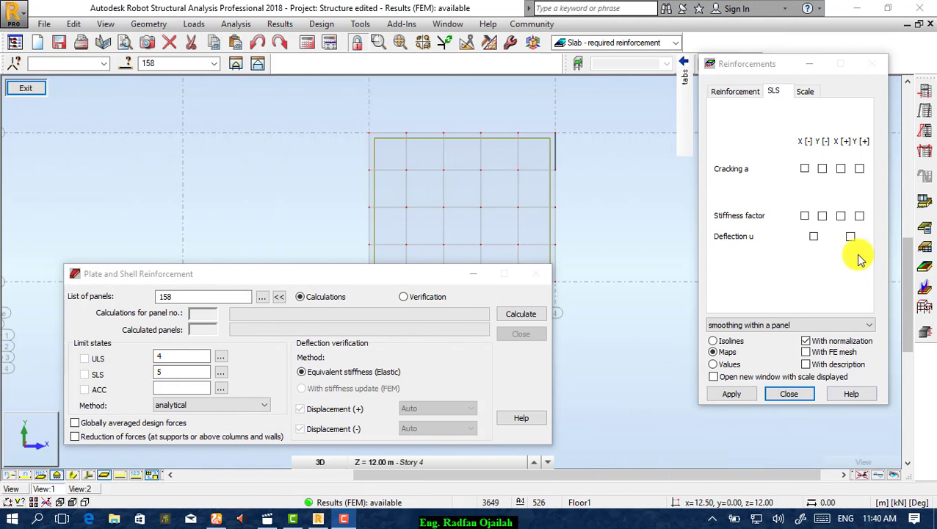
Step: Return to the Structure Model > Geometry layout and open the Design menu
left_click(617, 63)
left_click(648, 43)
left_click(651, 43)
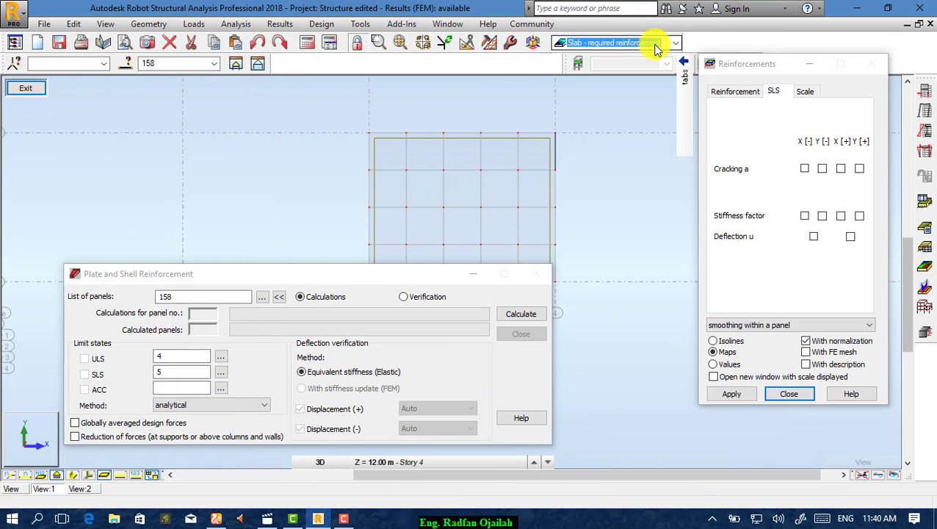
left_click(595, 57)
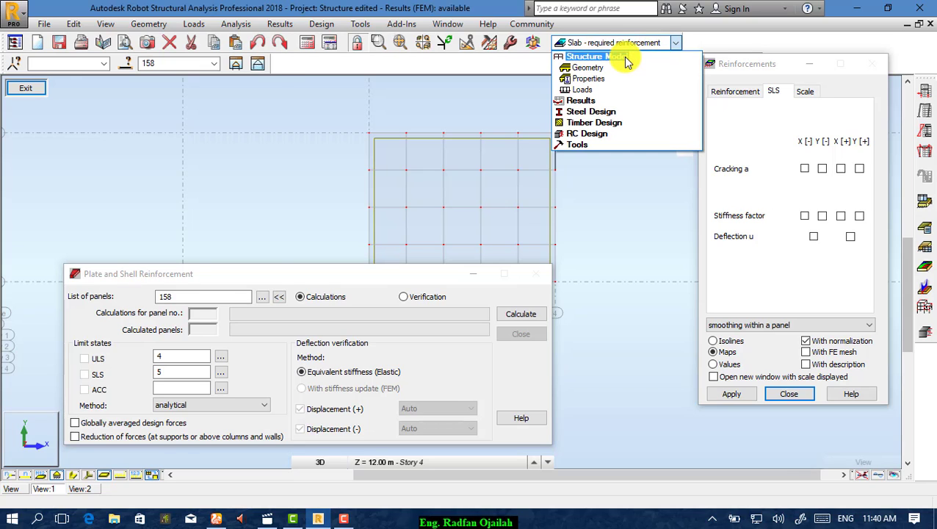
left_click(592, 78)
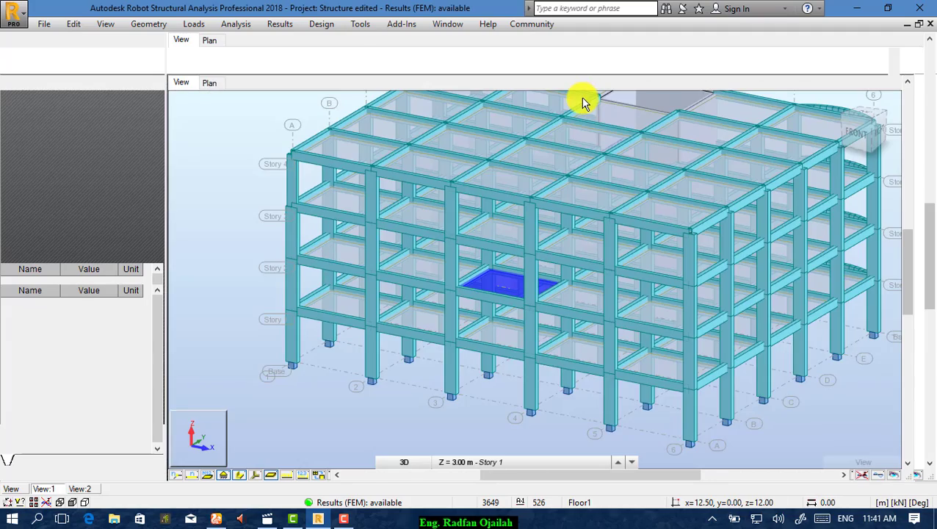
scroll(499, 302, "up", 1)
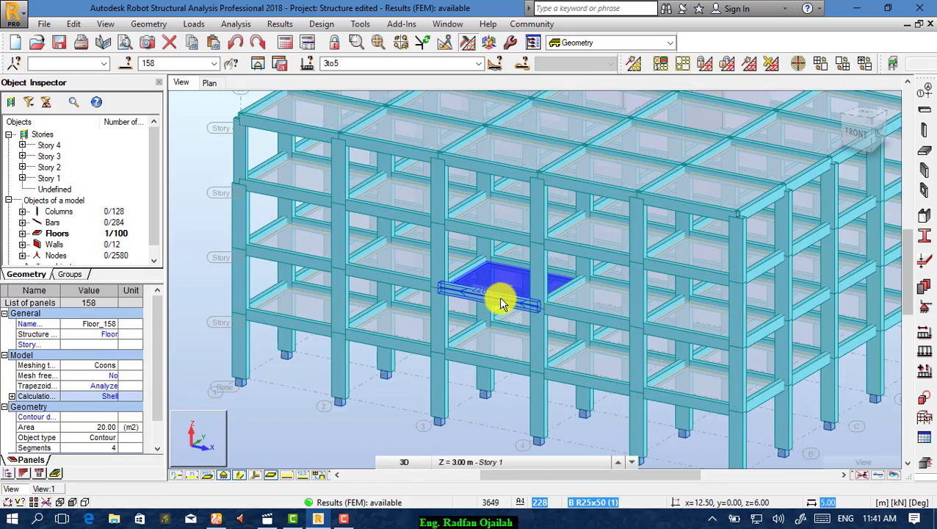
scroll(500, 301, "down", 2)
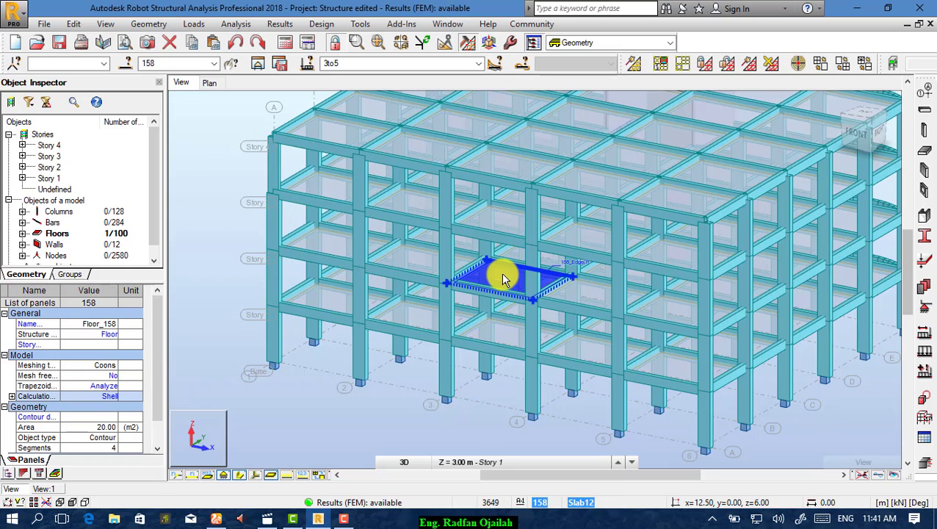
left_click(321, 25)
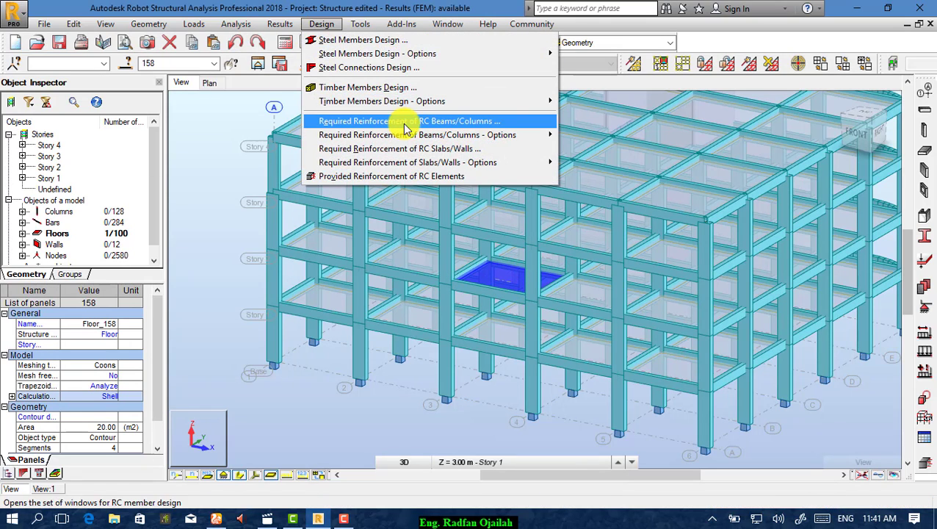
Step: Load panel 158 into Provided Reinforcement of RC Elements and zoom the map
left_click(422, 177)
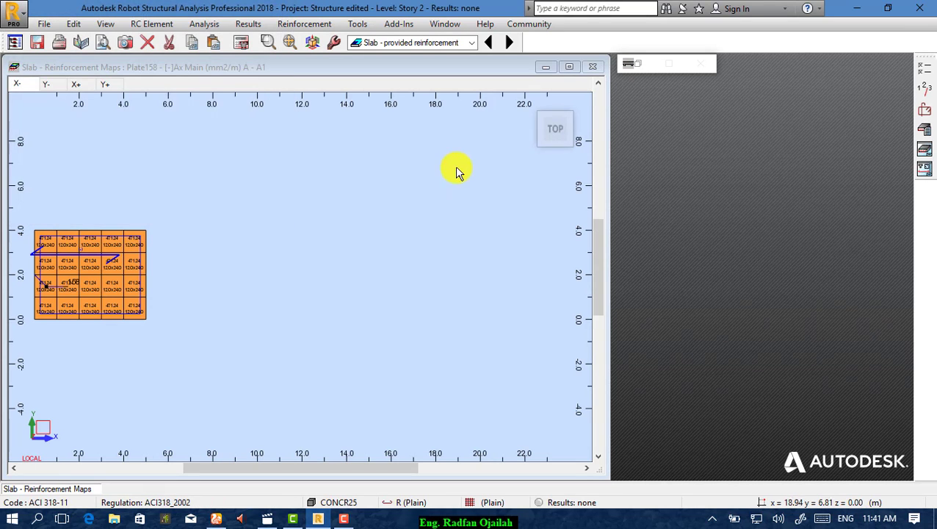
scroll(456, 172, "down", 1)
scroll(186, 254, "up", 3)
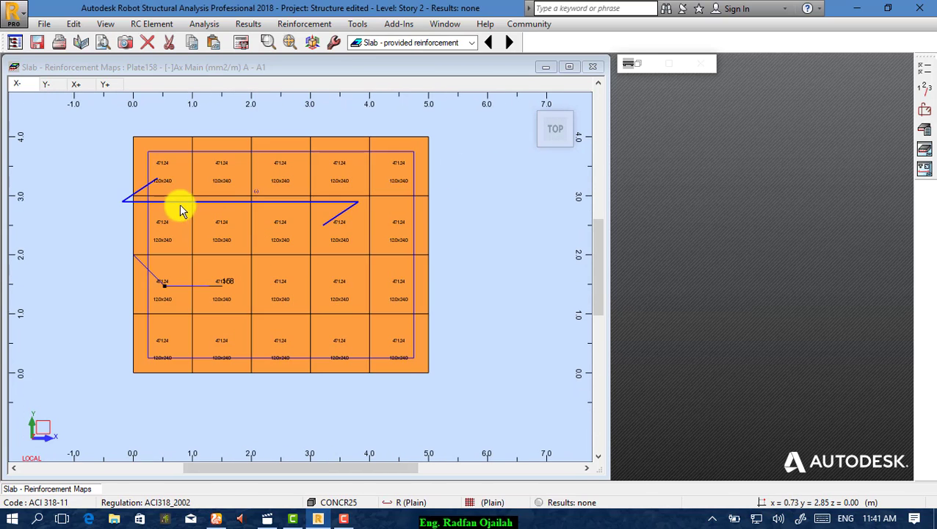
scroll(243, 233, "up", 2)
scroll(279, 286, "up", 2)
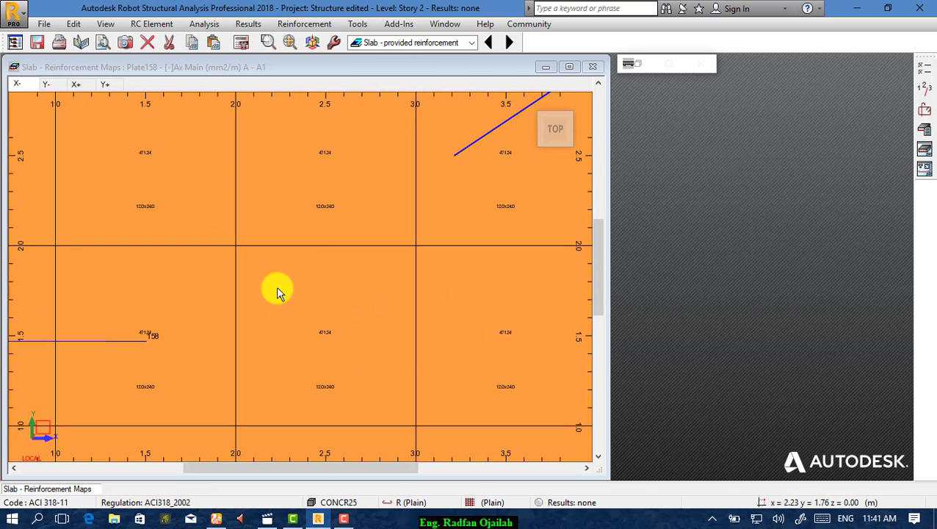
scroll(321, 213, "down", 3)
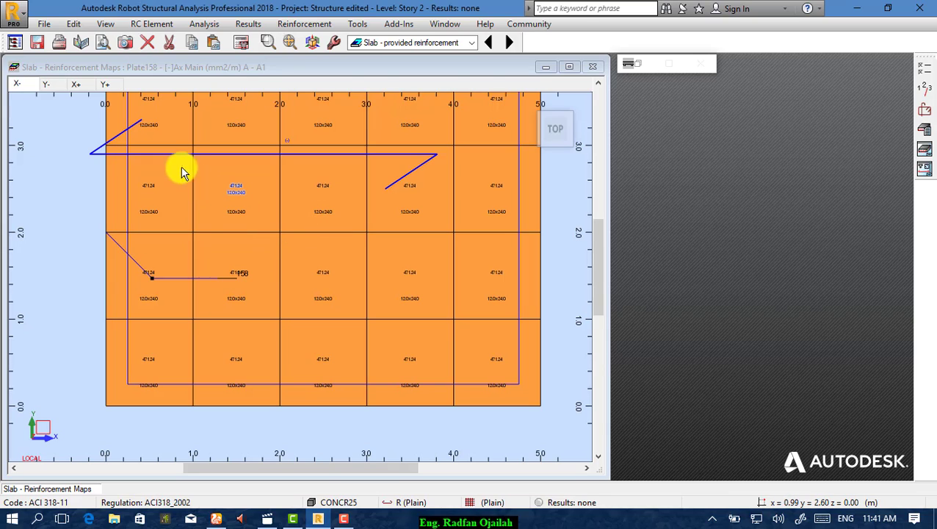
Step: Review the Y[-], X[+] and Y[+] reinforcement maps, returning to Ax Main X[-]
left_click(47, 87)
left_click(75, 83)
left_click(110, 85)
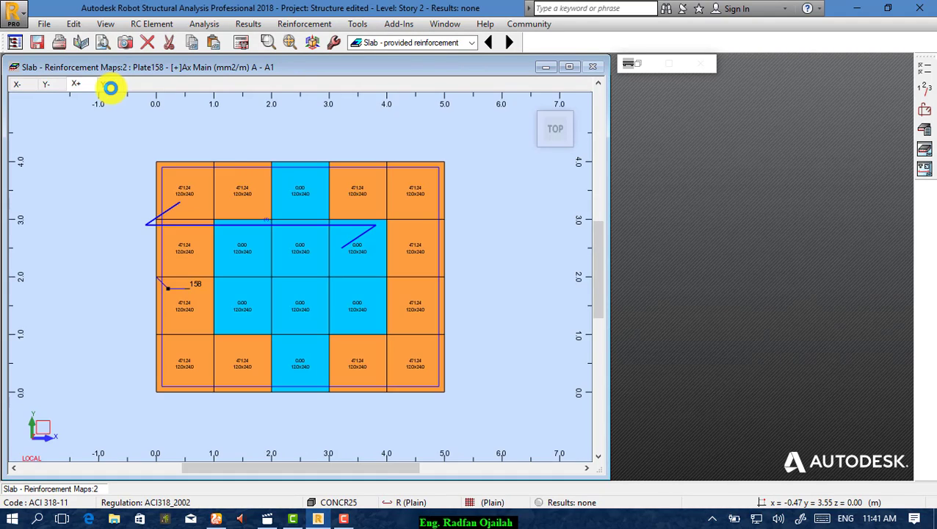
left_click(111, 88)
left_click(26, 85)
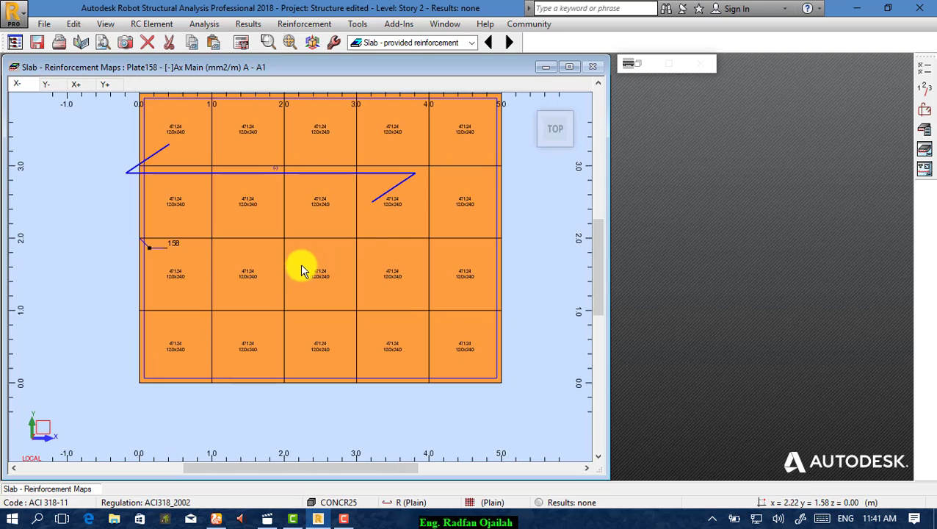
Step: Restrict the calculation options to 12 mm reinforcing bars only, saved as set 'New'
left_click(924, 69)
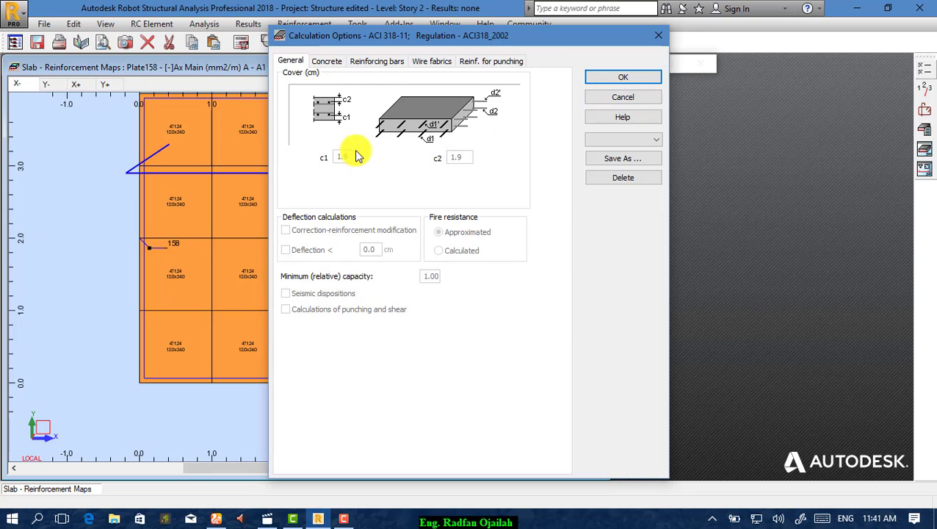
left_click(324, 65)
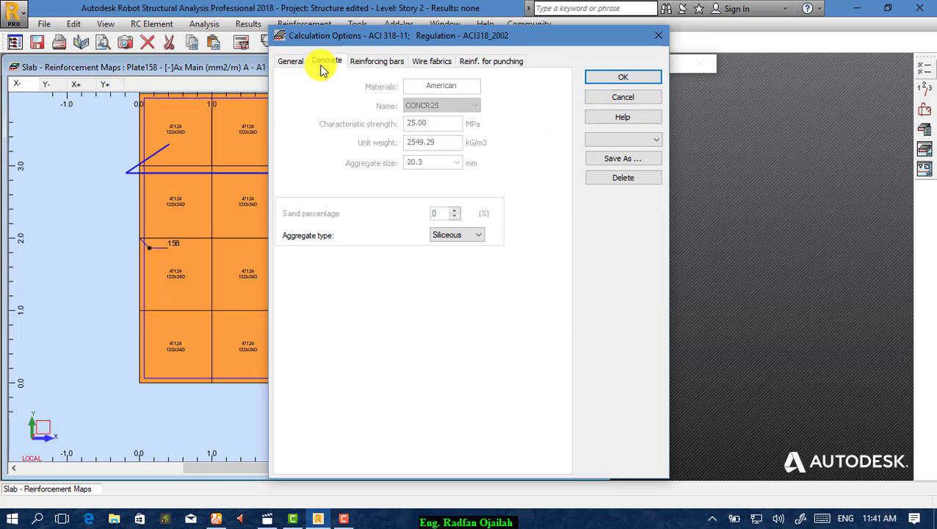
left_click(379, 62)
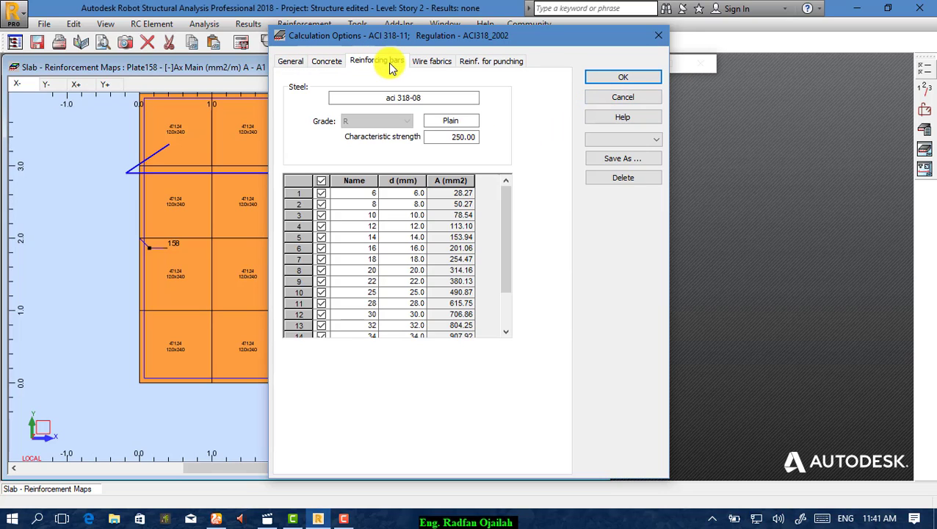
left_click(321, 182)
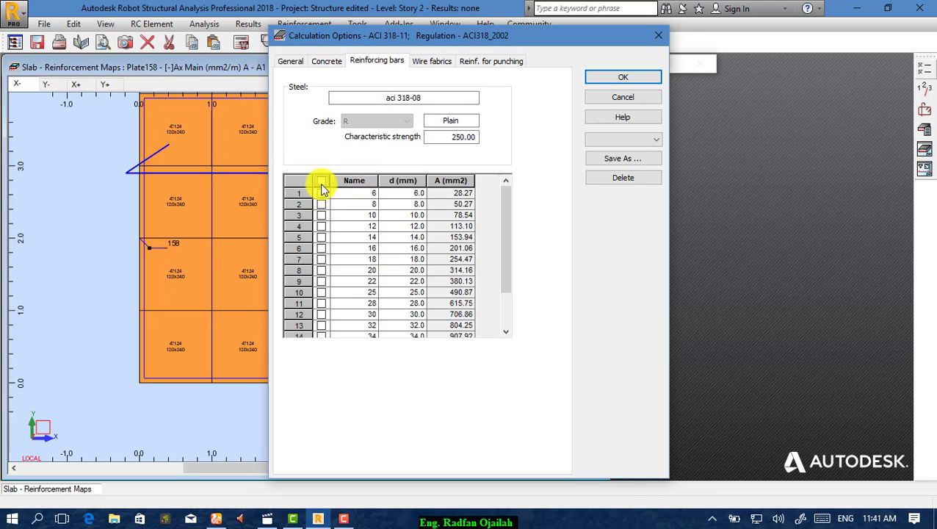
left_click(321, 227)
type("q")
key("Return")
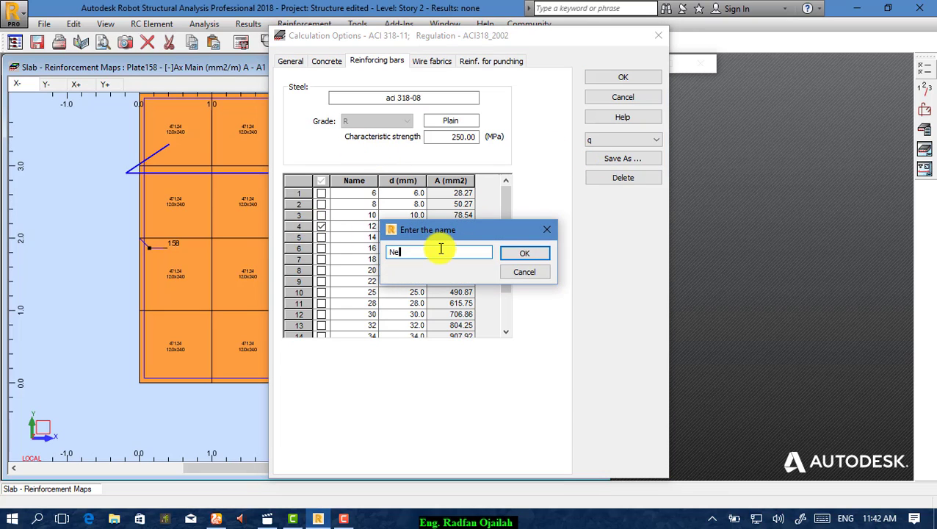
type("New")
left_click(535, 255)
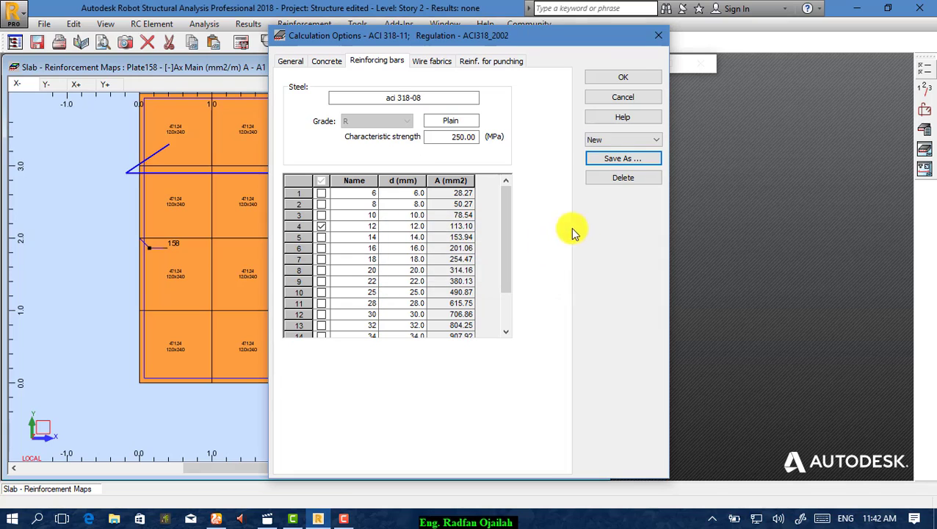
left_click(623, 77)
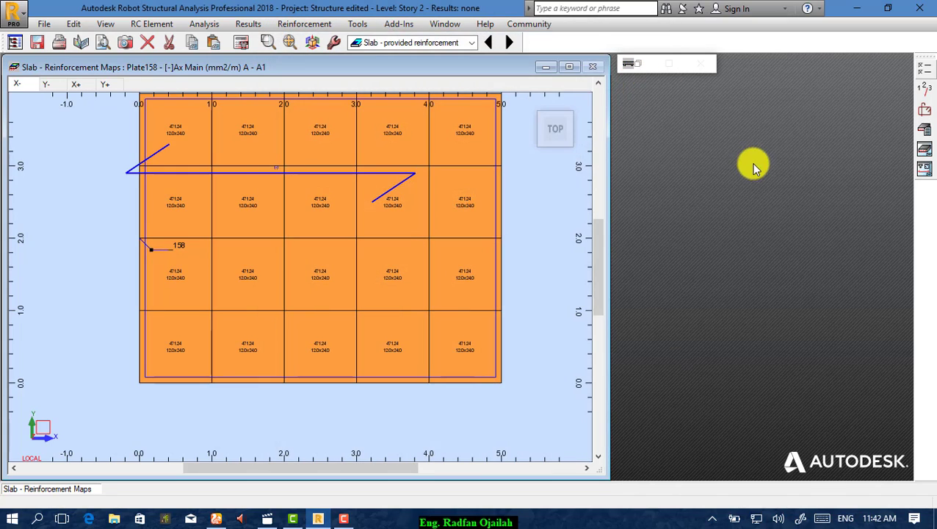
Step: Choose bars with 12 m maximum length and 12 mm minimum diameter
left_click(925, 110)
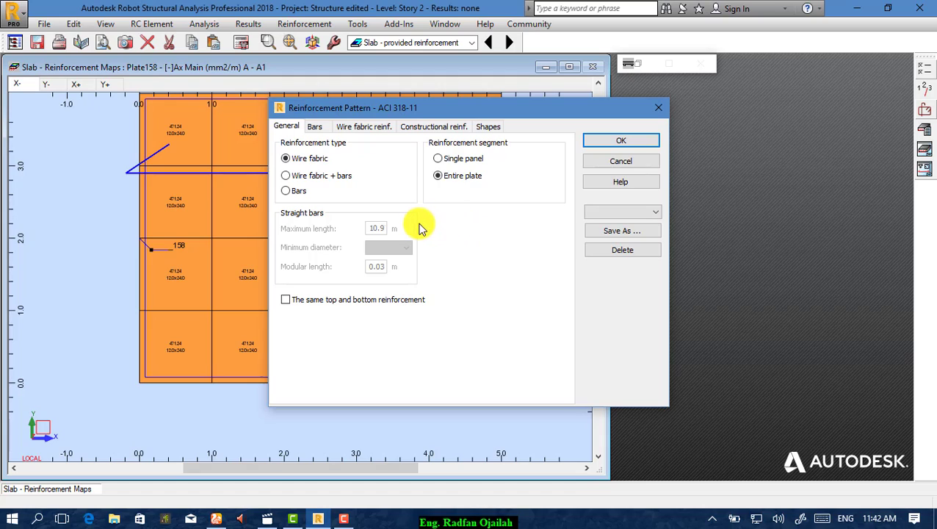
left_click(297, 192)
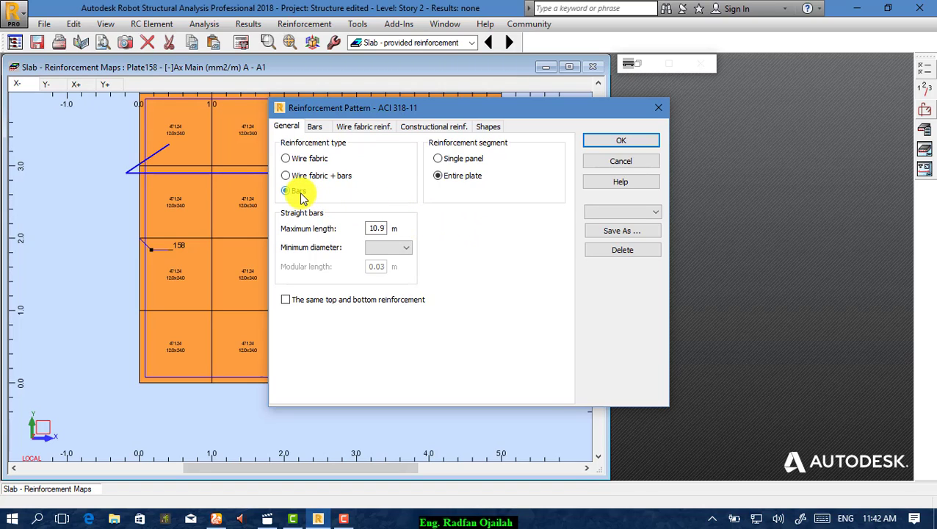
double_click(371, 228)
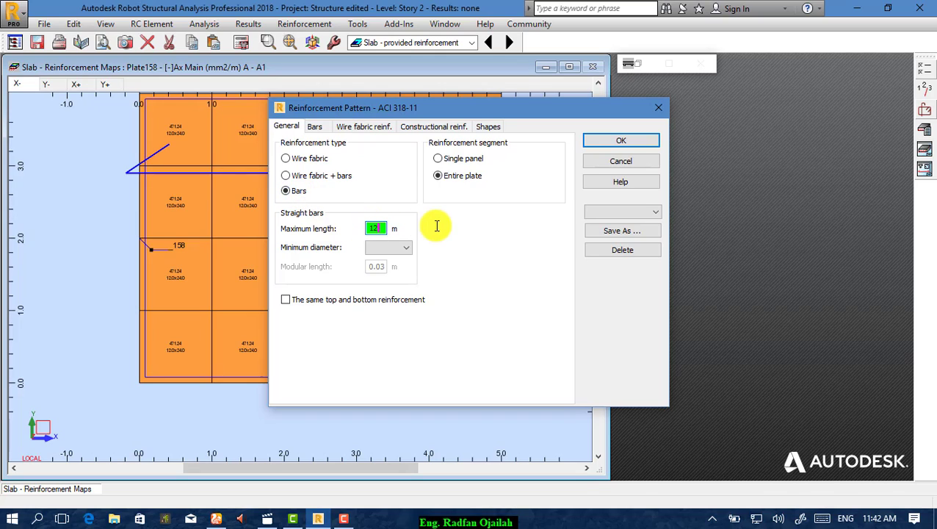
left_click(407, 252)
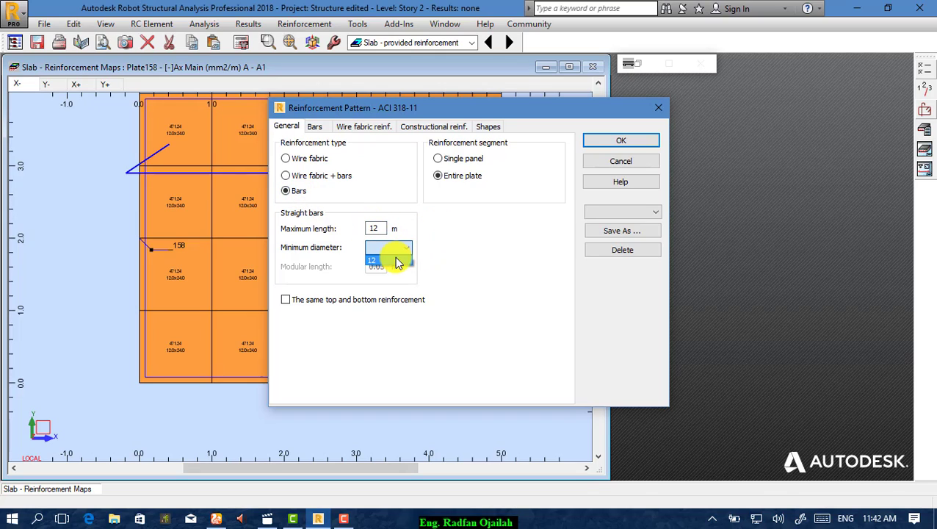
left_click(397, 261)
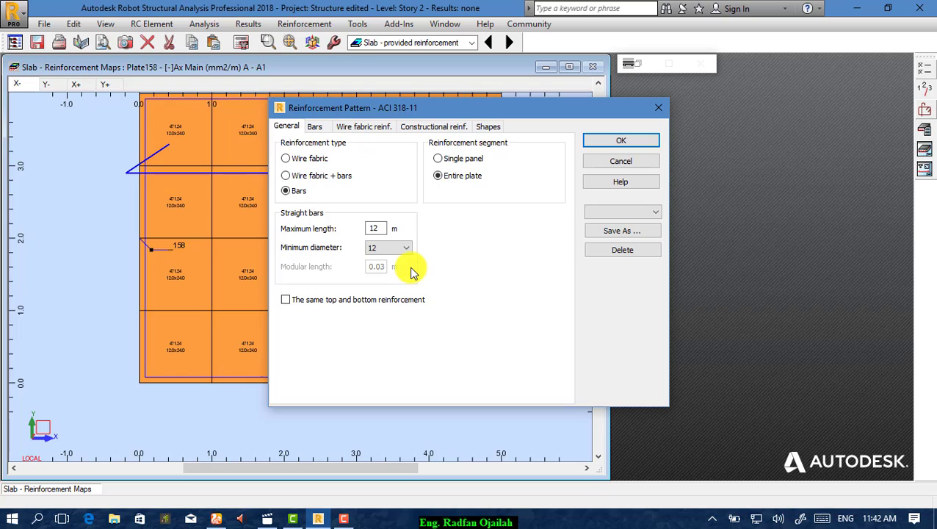
Step: Set bottom and top bar diameters in X and Y to 12 mm
left_click(316, 127)
left_click(377, 175)
left_click(375, 180)
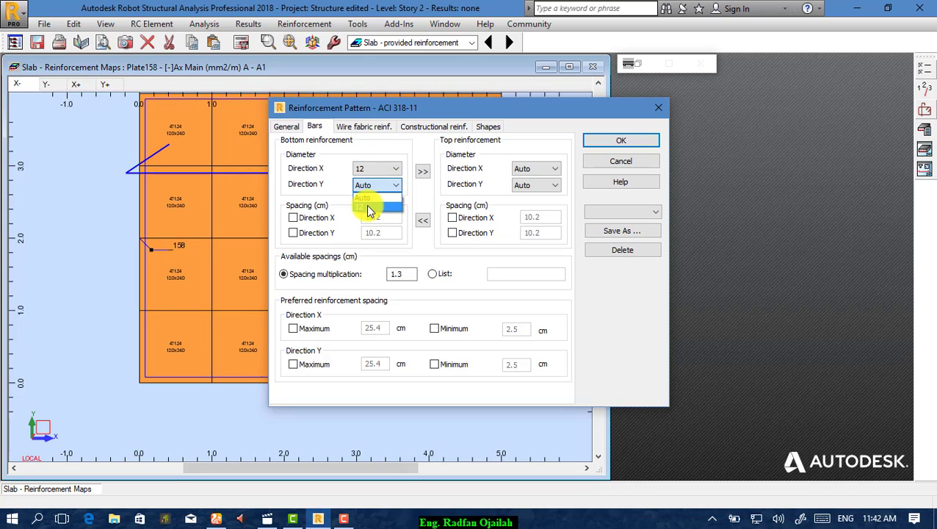
left_click(375, 198)
left_click(521, 170)
left_click(520, 188)
left_click(521, 187)
left_click(532, 207)
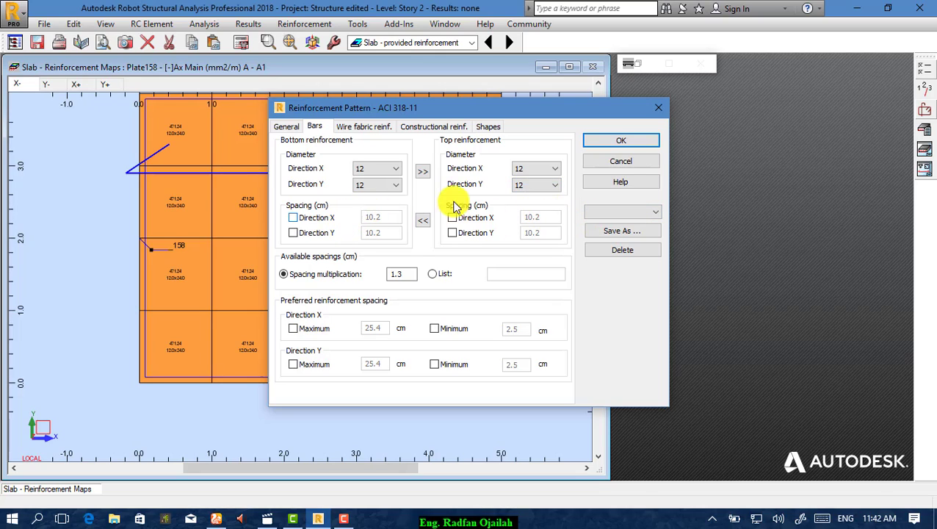
Step: Review the remaining Reinforcement Pattern tabs and confirm the pattern with OK
left_click(363, 127)
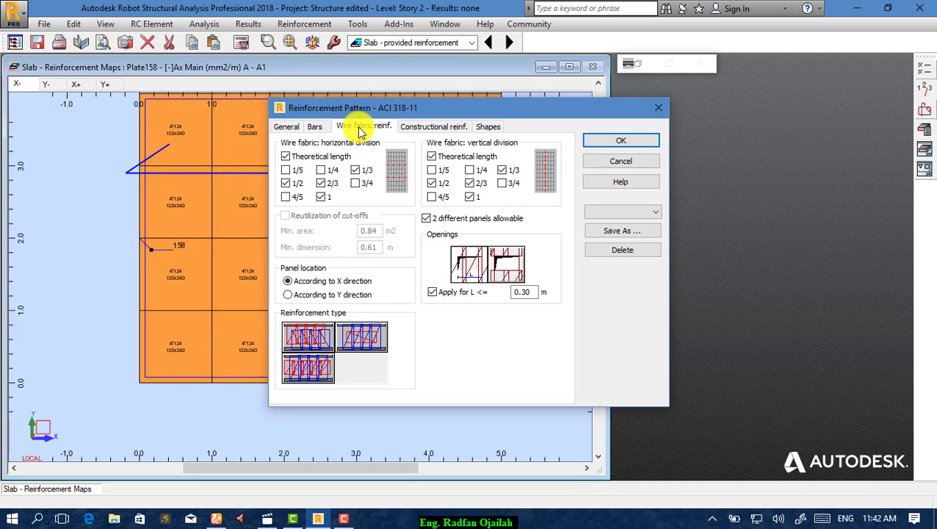
left_click(430, 127)
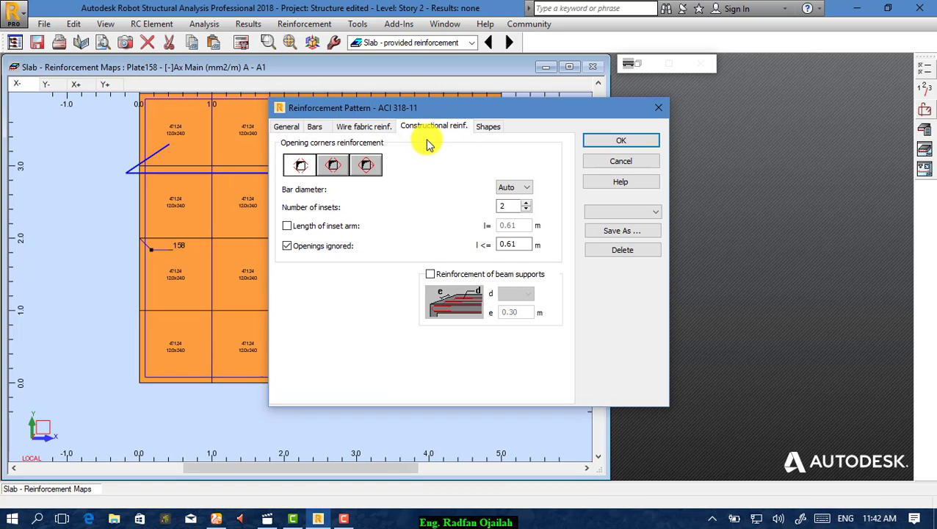
left_click(486, 128)
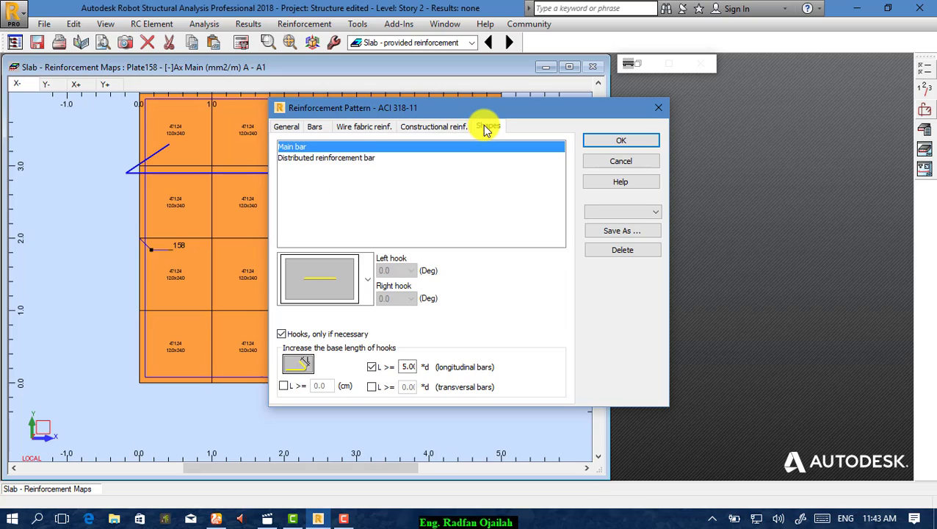
left_click(288, 127)
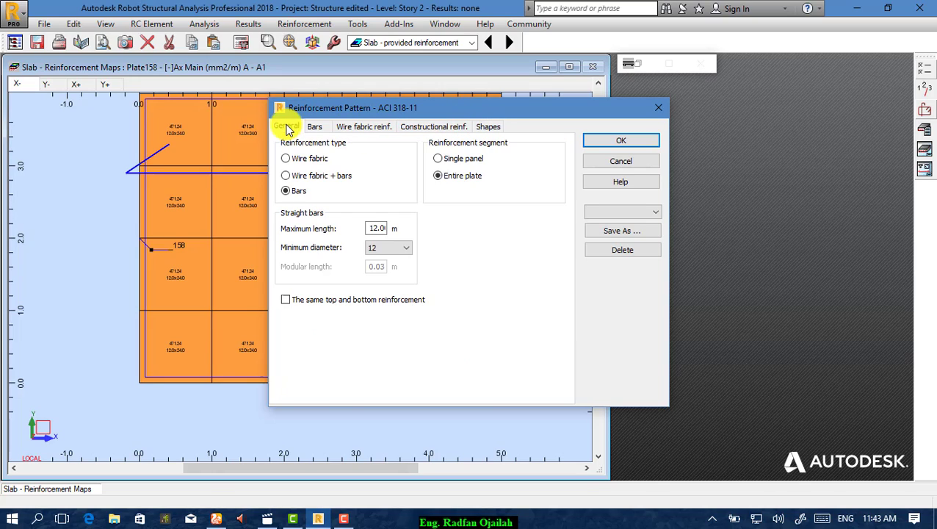
left_click(316, 127)
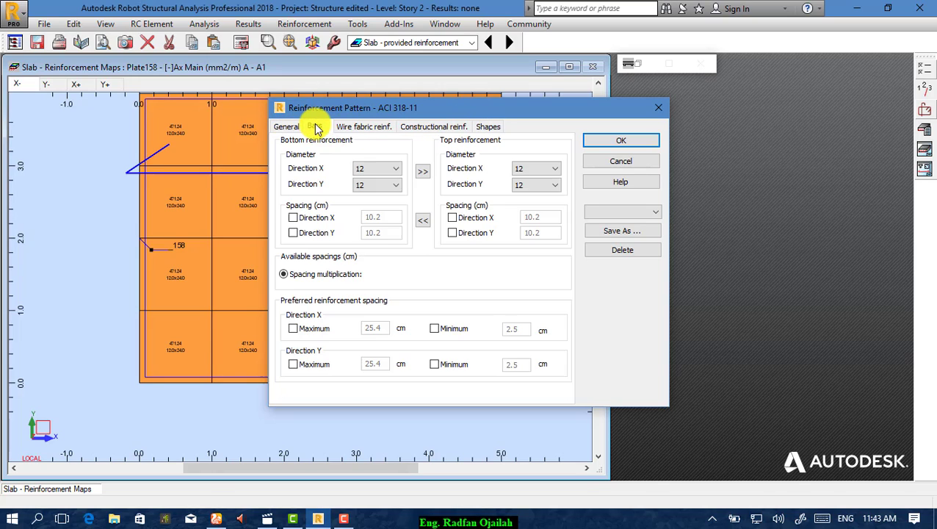
left_click(617, 213)
left_click(617, 213)
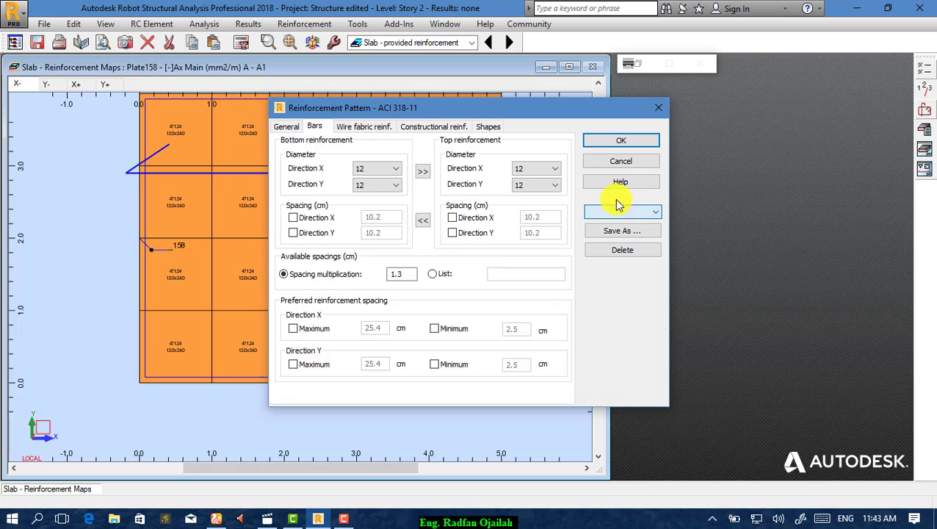
left_click(613, 141)
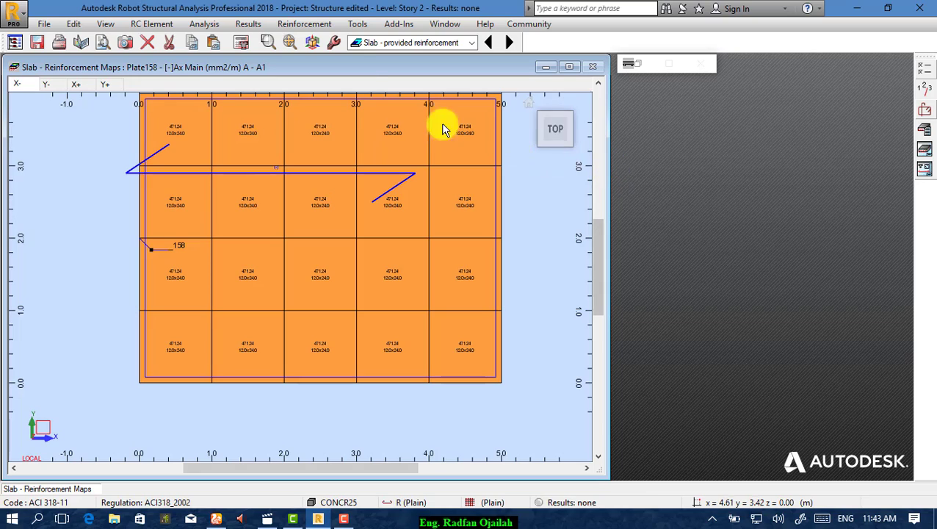
Step: Calculate provided reinforcement without generating drawings, producing the 12 / 22.0 zone
left_click(241, 44)
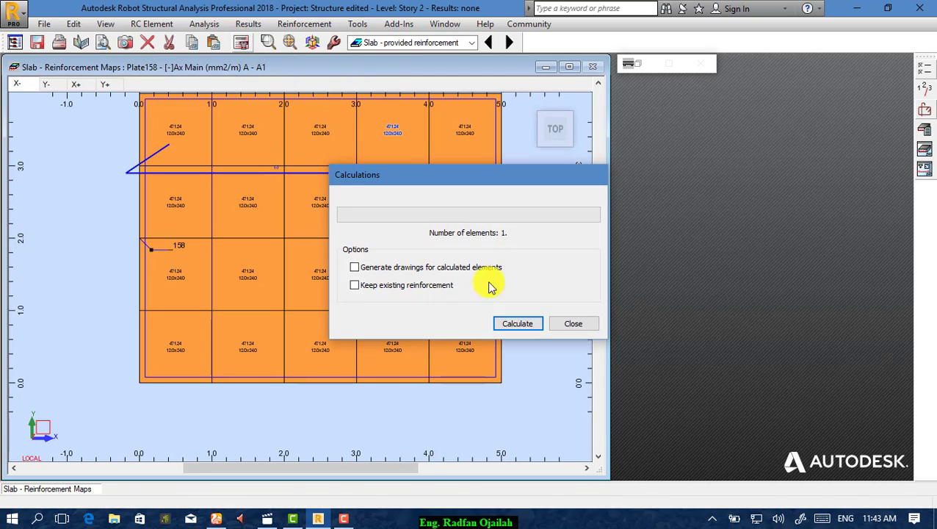
left_click(438, 274)
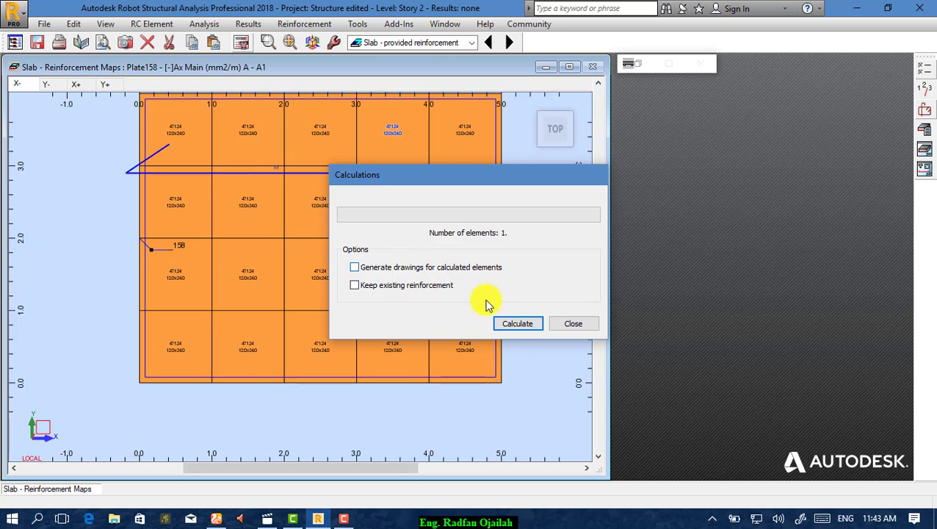
left_click(514, 324)
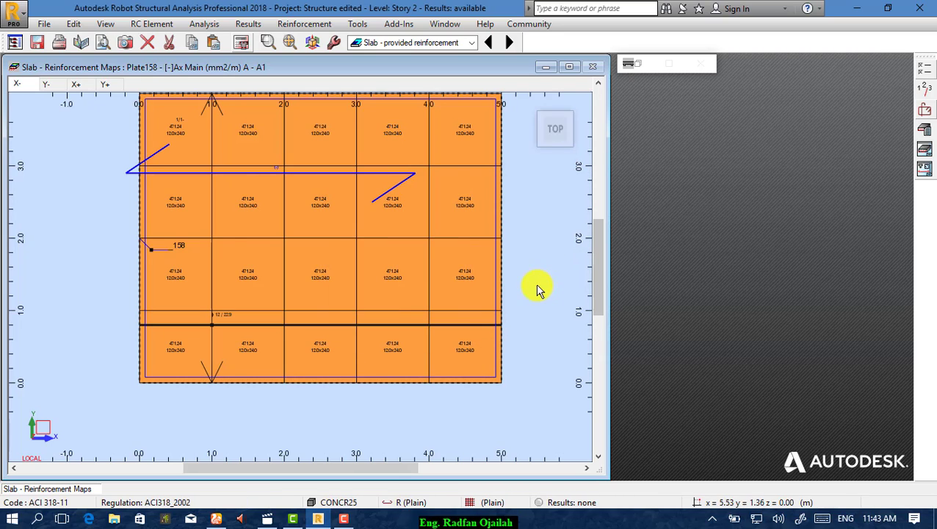
scroll(532, 289, "down", 1)
scroll(439, 288, "up", 2)
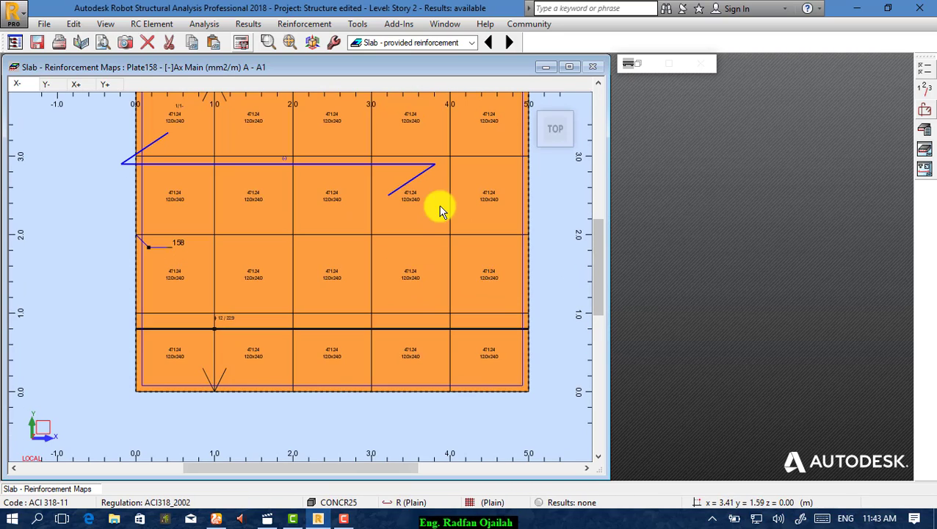
Step: Switch the screen layout to RC Design > Slab - reinforcement
left_click(471, 43)
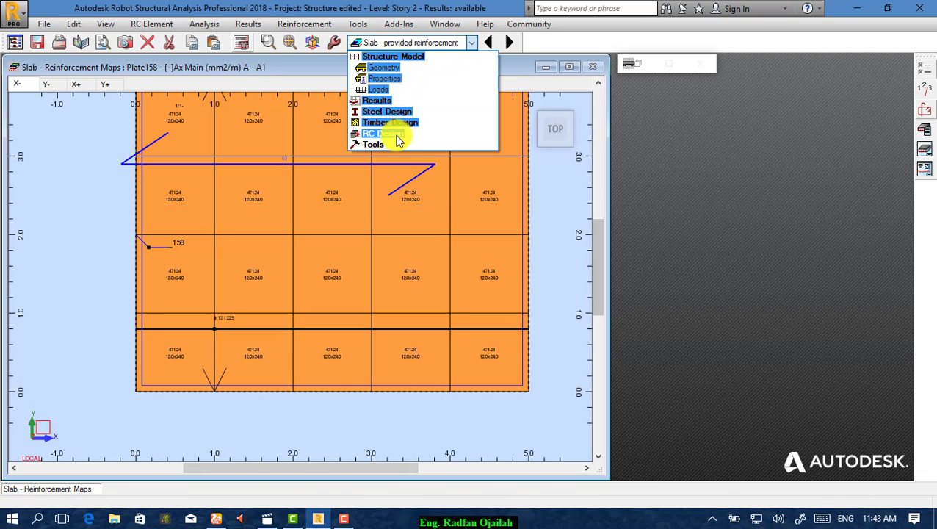
left_click(387, 135)
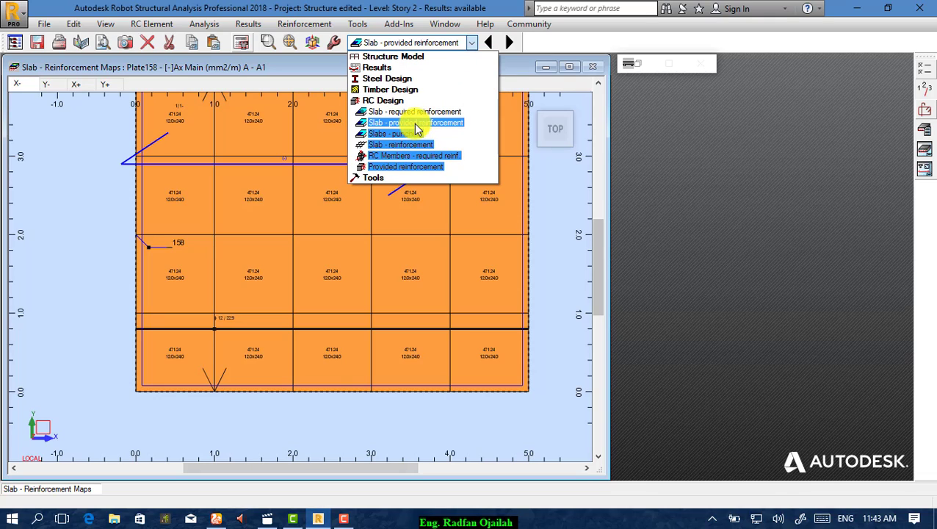
left_click(422, 151)
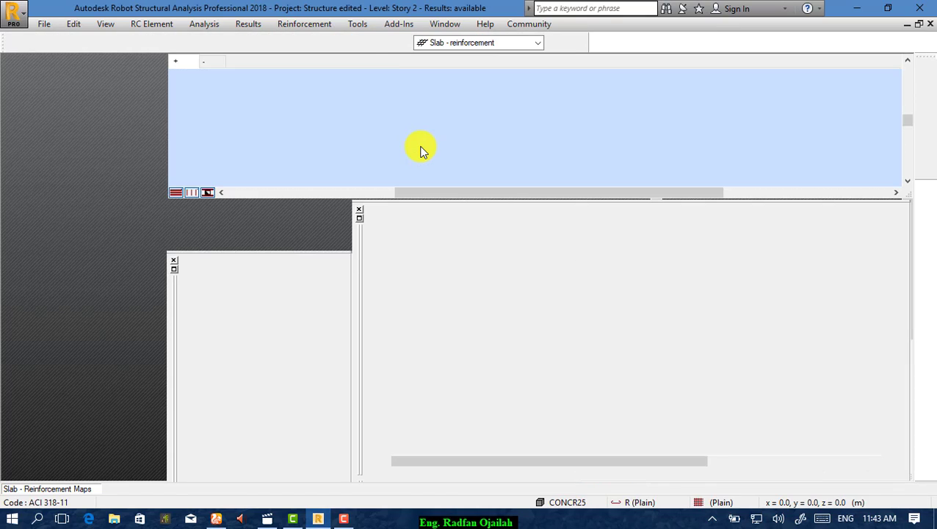
Step: Enlarge the slab drawing pane above the table and orbit the slab into 3-D
scroll(540, 130, "up", 4)
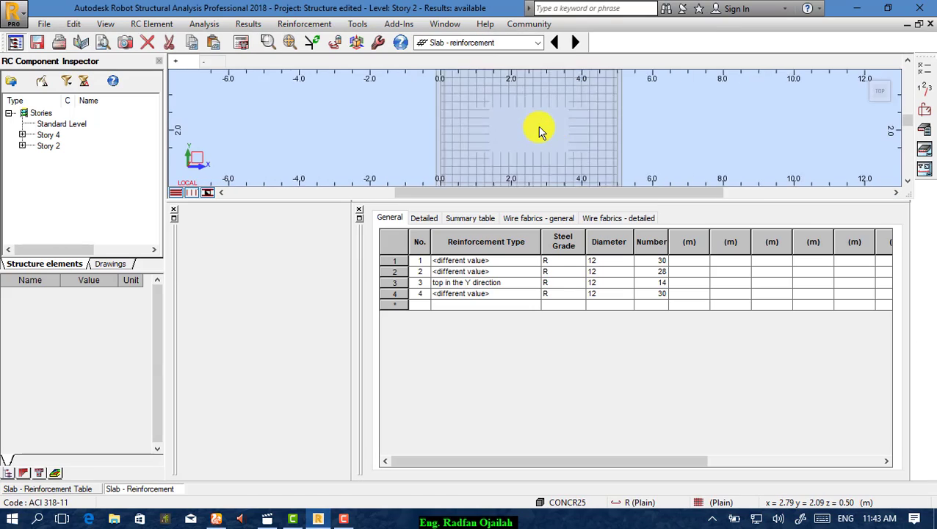
scroll(512, 175, "up", 1)
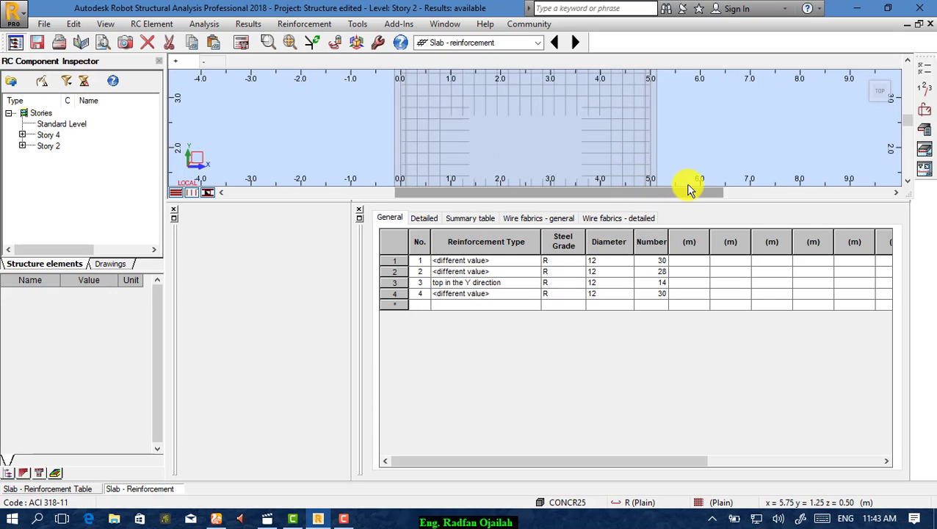
left_click_drag(700, 210, 693, 255)
scroll(529, 201, "up", 2)
scroll(529, 198, "down", 2)
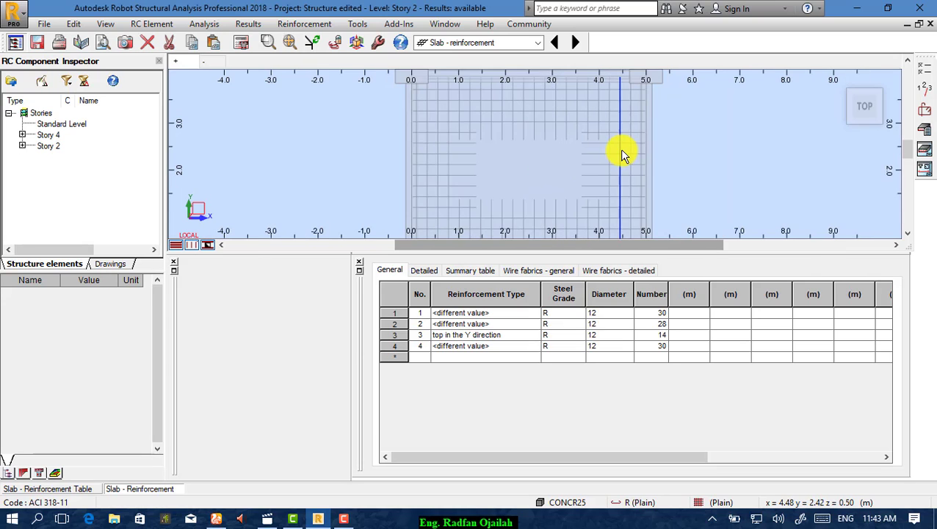
mouse_move(864, 104)
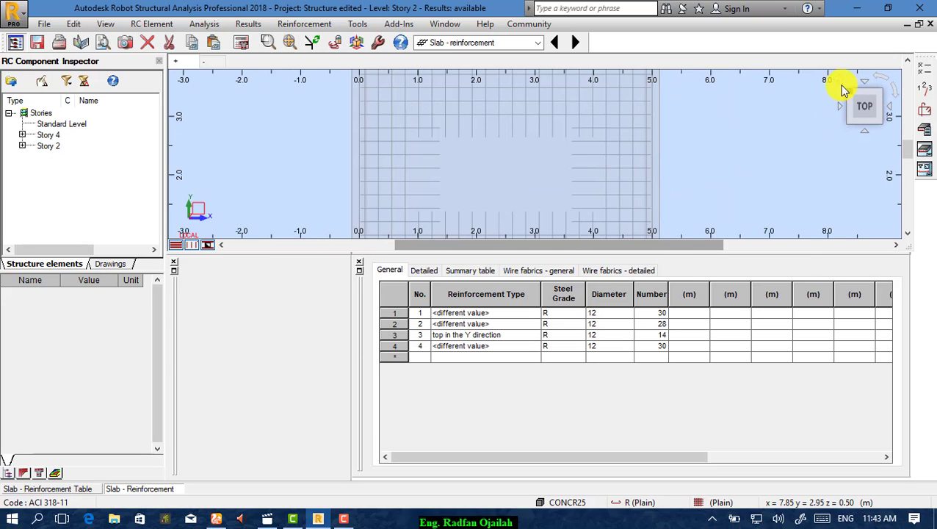
left_click_drag(839, 84, 568, 149)
scroll(568, 149, "up", 3)
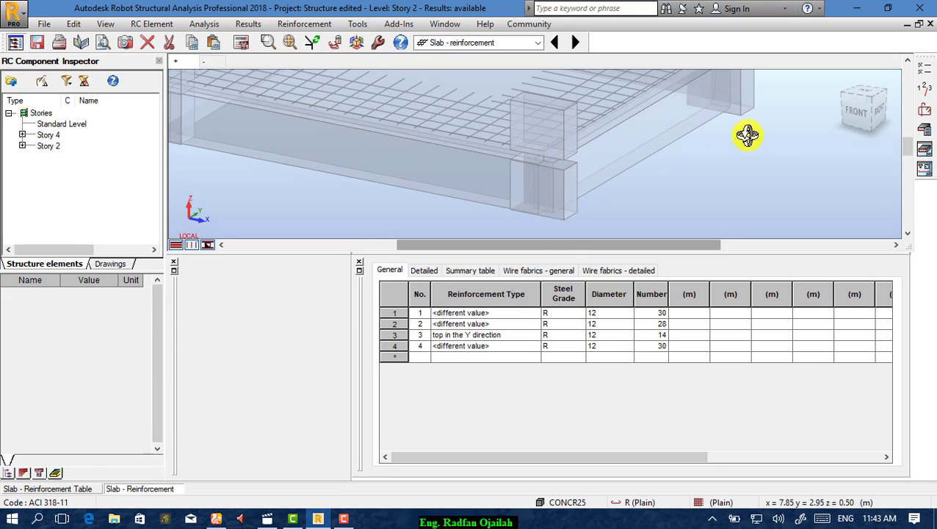
Step: Reorient the slab with the ViewCube through front, top and isometric views
left_click(861, 114)
middle_click_drag(619, 126, 647, 109)
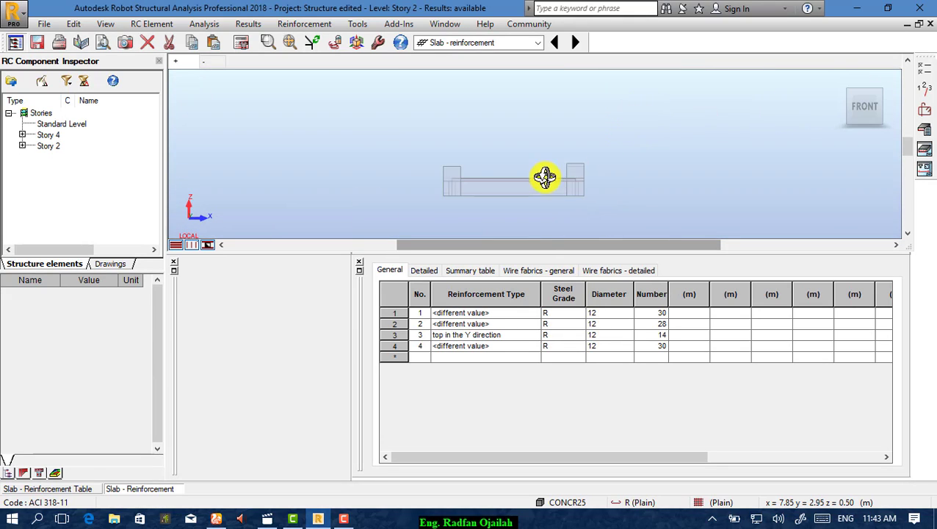
scroll(544, 178, "up", 6)
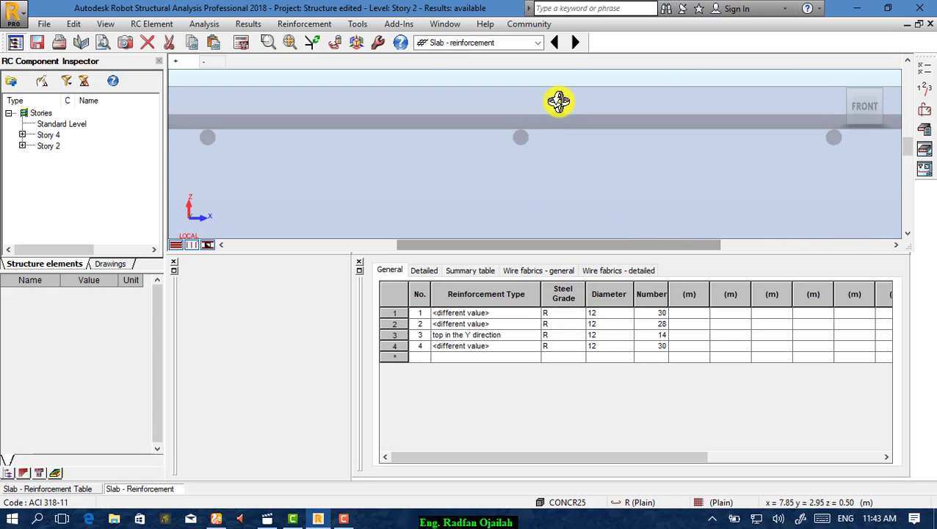
scroll(531, 149, "down", 5)
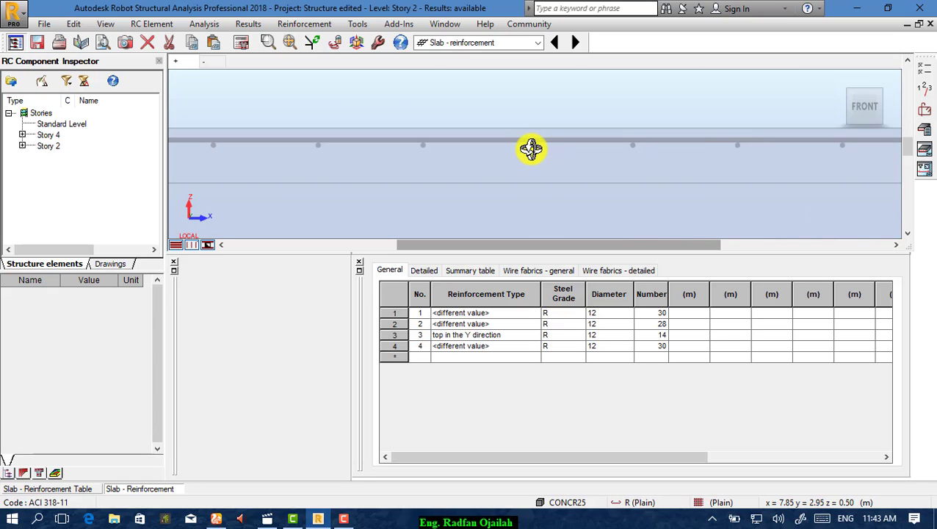
scroll(663, 123, "up", 4)
scroll(693, 123, "down", 3)
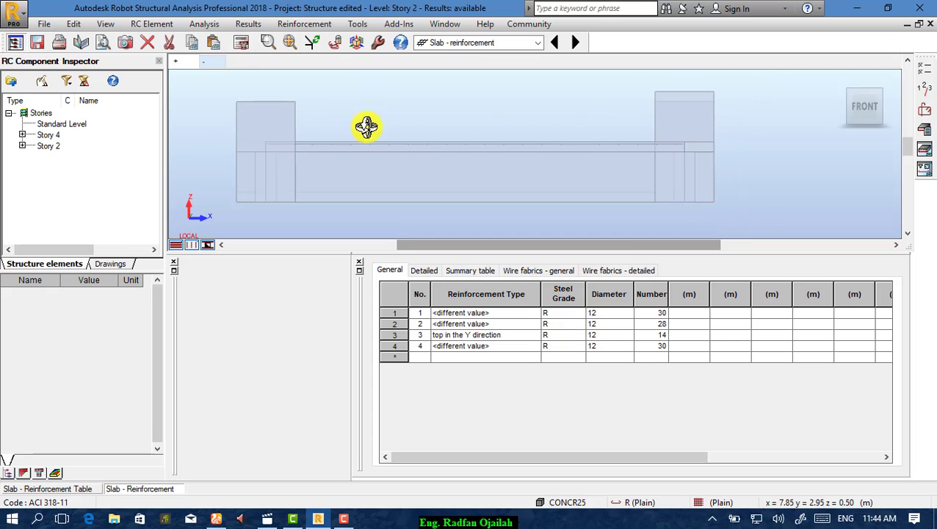
scroll(366, 127, "up", 4)
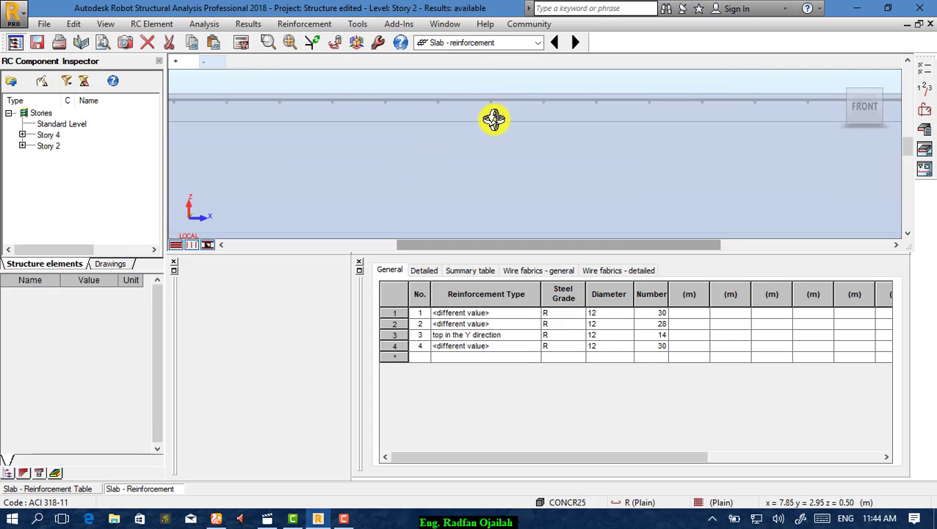
scroll(494, 125, "down", 2)
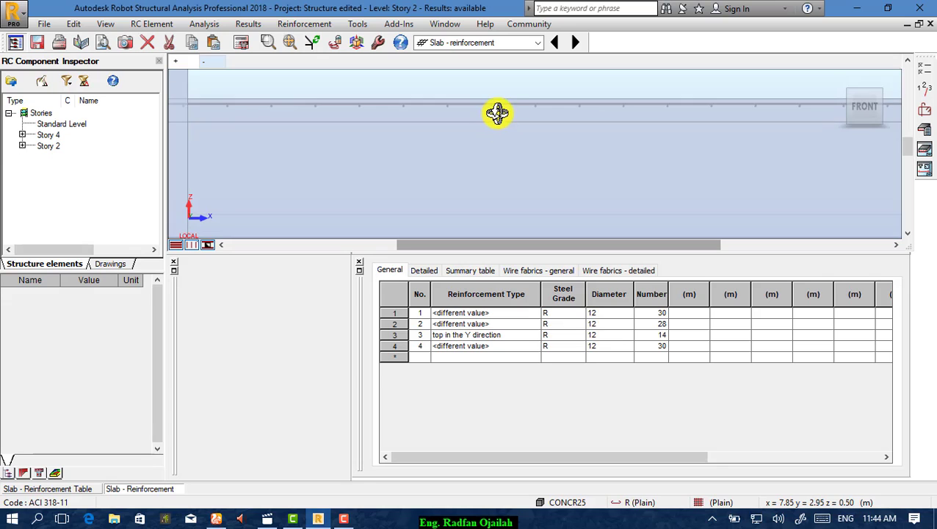
left_click(217, 62)
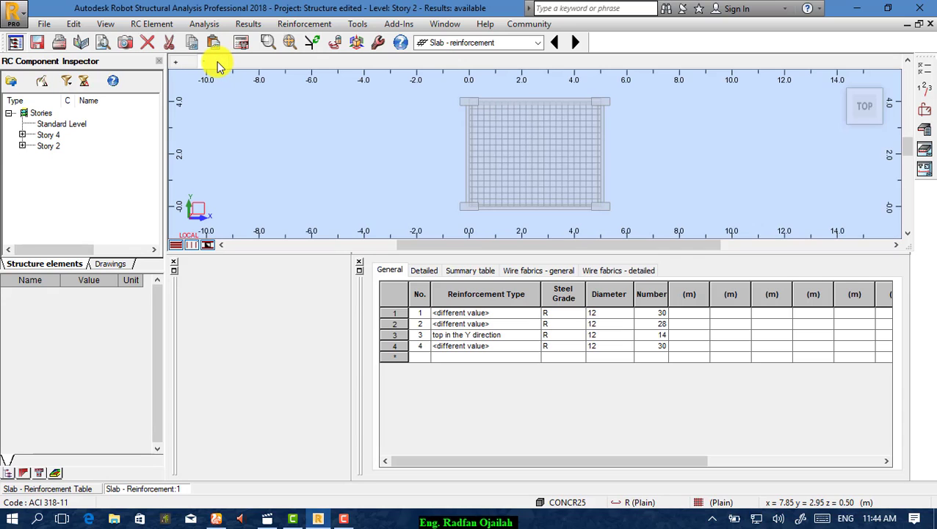
left_click(836, 85)
left_click_drag(854, 104, 533, 120)
Step: Display both top and bottom reinforcement bars and set an isometric 3-D view
left_click(250, 24)
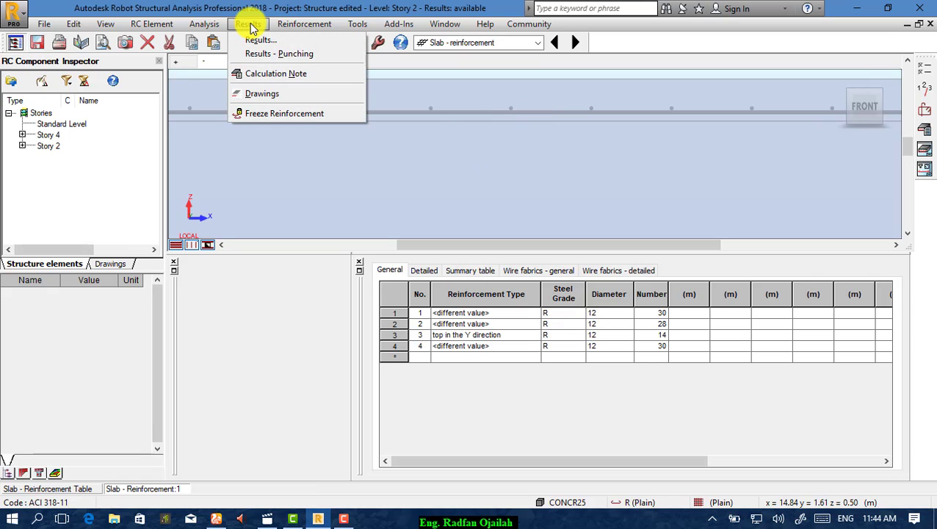
mouse_move(215, 24)
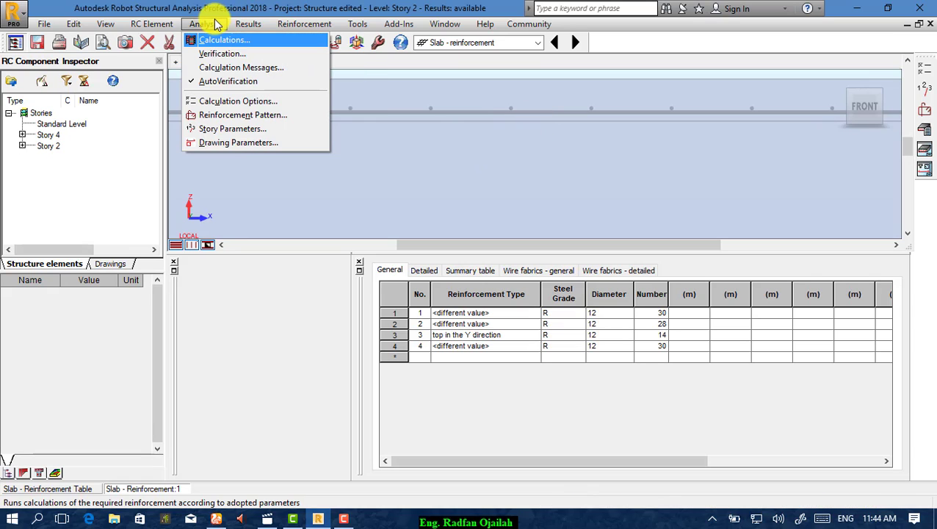
mouse_move(306, 27)
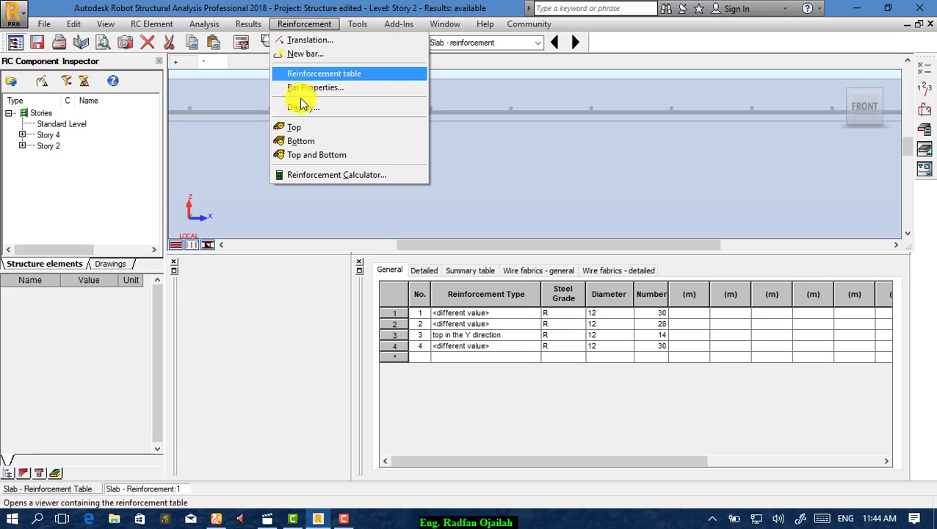
left_click(309, 156)
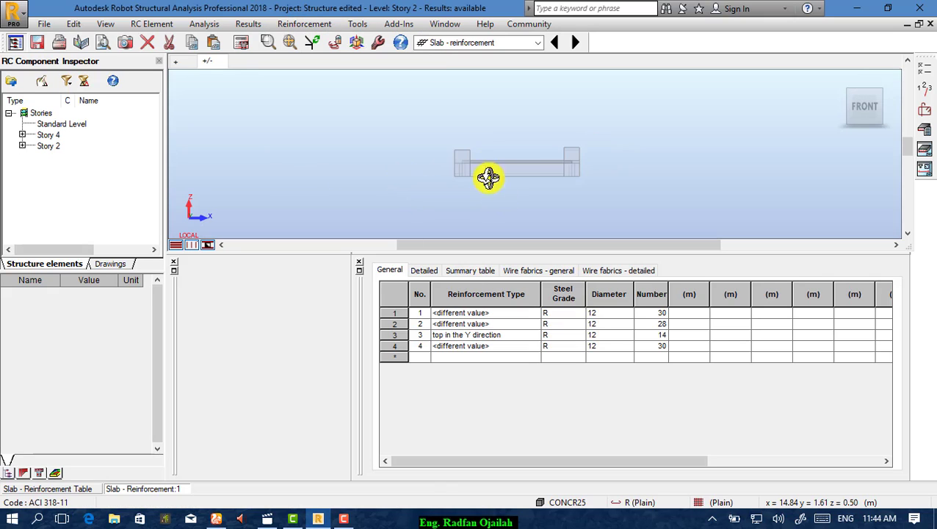
mouse_move(874, 106)
left_click(838, 79)
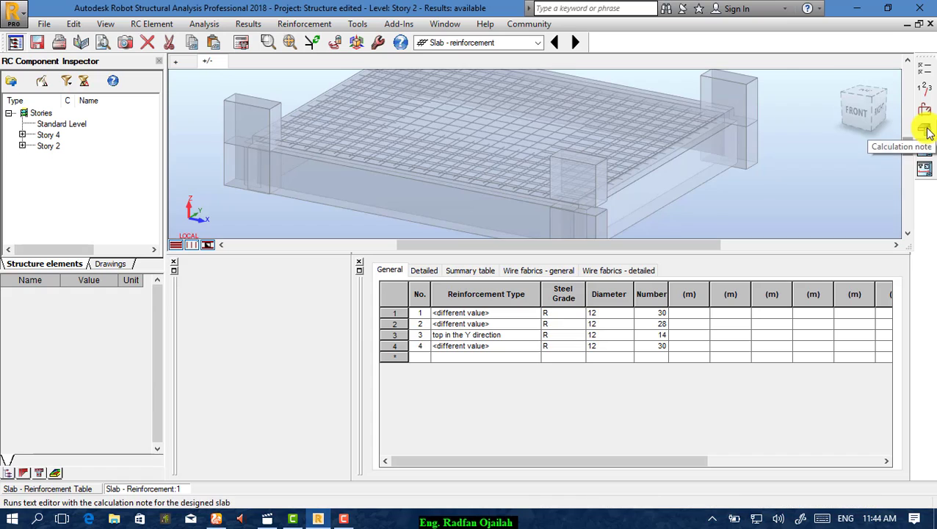
Step: Open the reinforcement Drawing Parameters and browse the template files, previewing bmbae03.plo
left_click(925, 173)
mouse_move(436, 105)
left_mouse_down()
mouse_move(481, 85)
mouse_move(469, 88)
left_mouse_up()
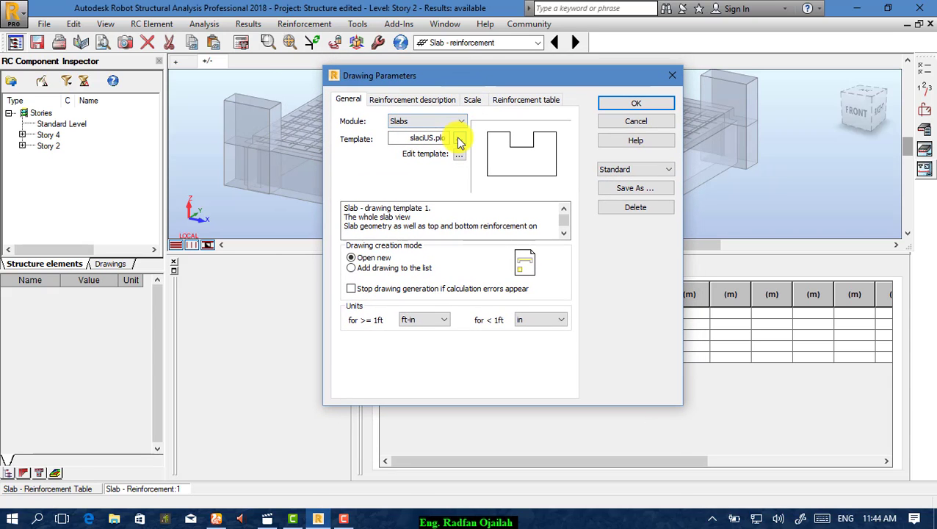
left_click(459, 141)
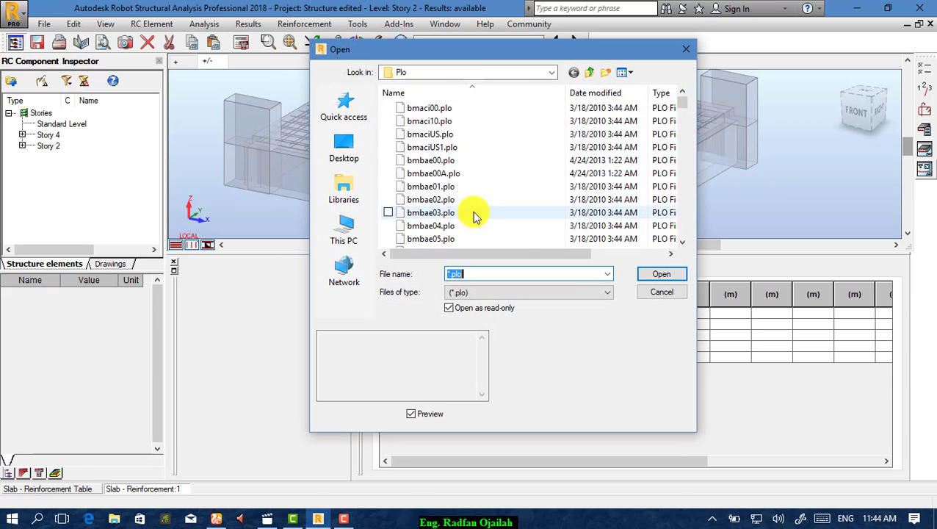
left_click(474, 214)
scroll(474, 214, "down", 15)
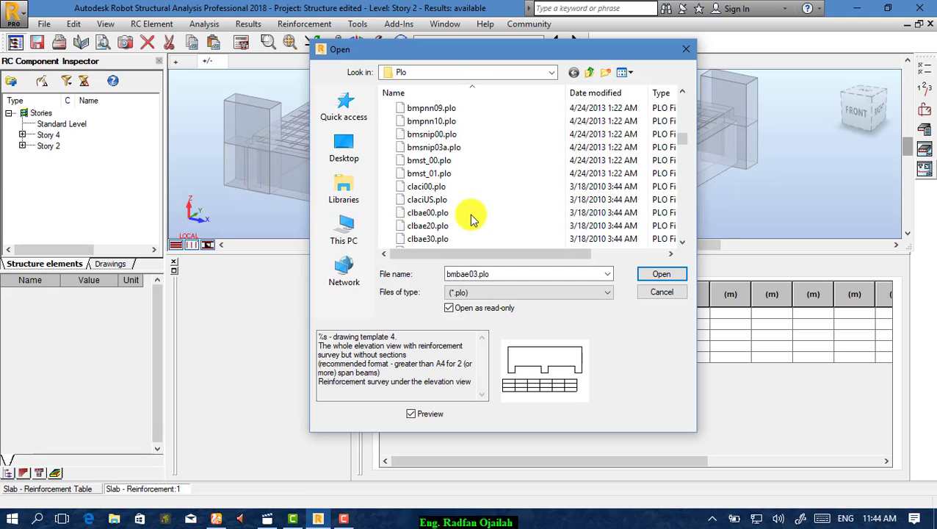
scroll(472, 217, "down", 15)
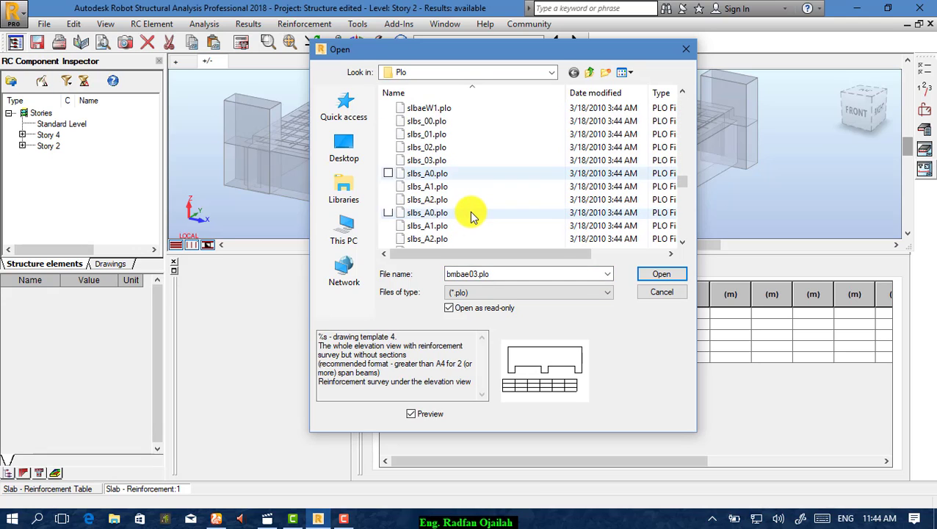
scroll(474, 216, "down", 10)
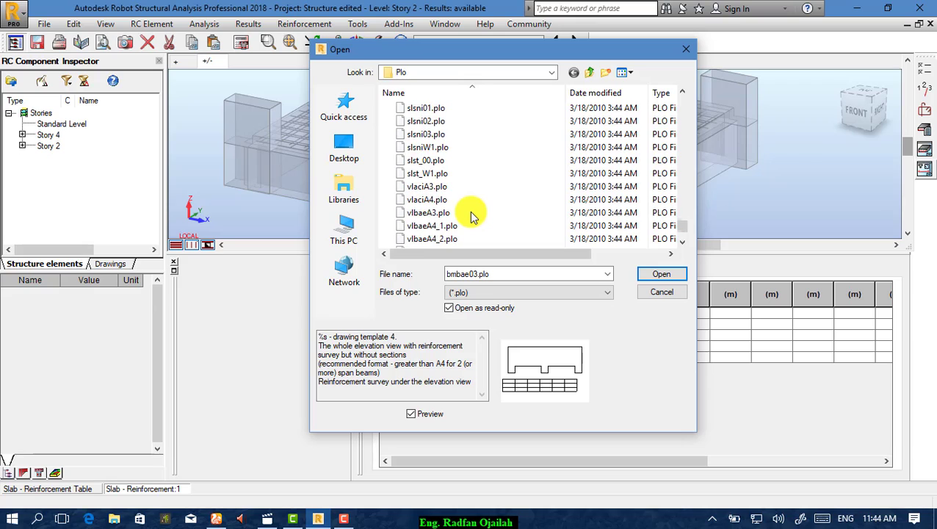
scroll(472, 215, "up", 10)
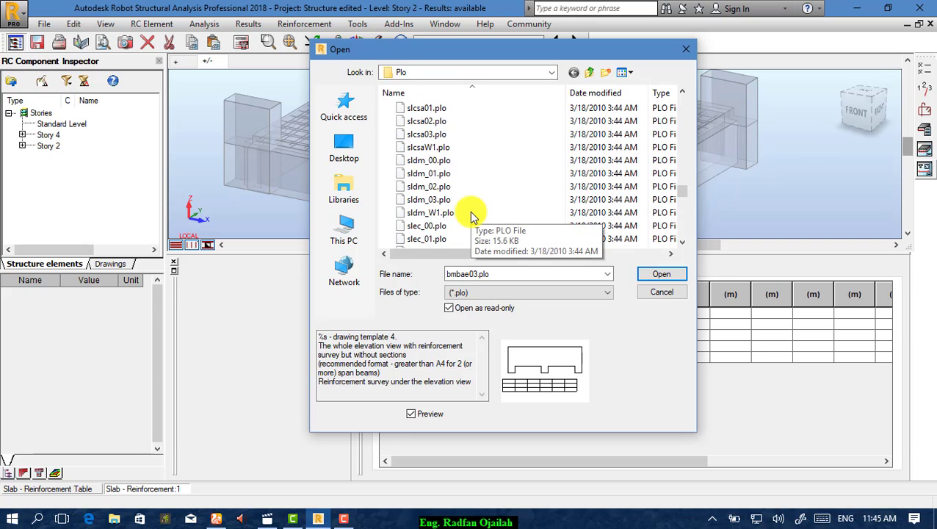
scroll(472, 215, "up", 1)
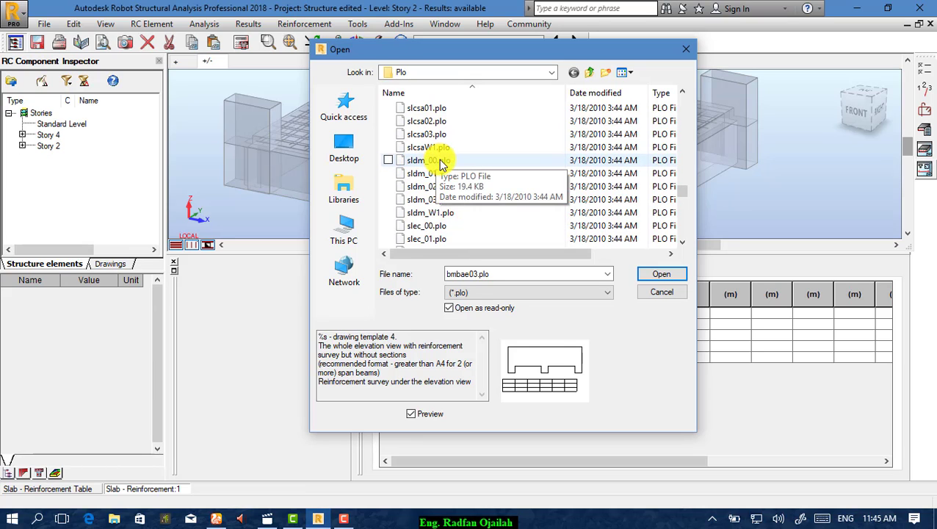
Step: Compare the sldm_00 to sldm_03 previews and choose sldm_02.plo as the template
left_click(435, 160)
left_click(434, 173)
left_click(432, 187)
left_click(434, 200)
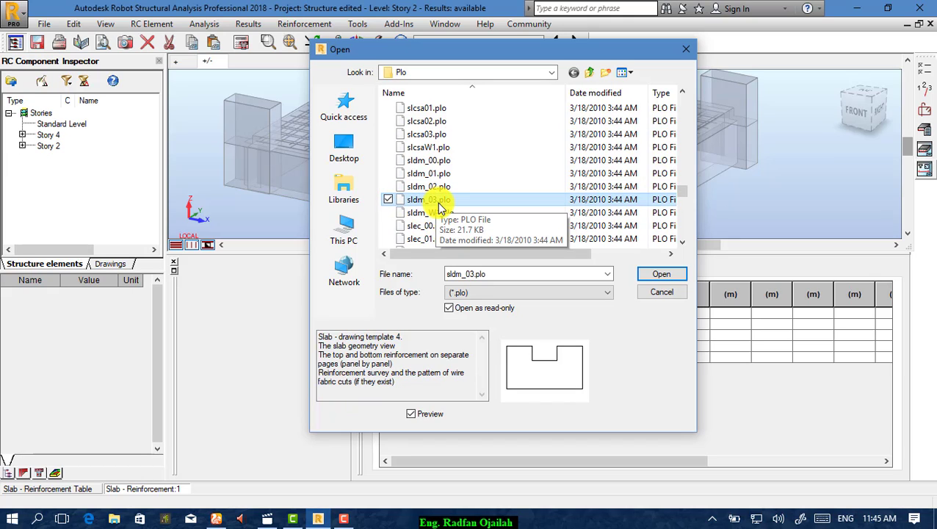
left_click(434, 187)
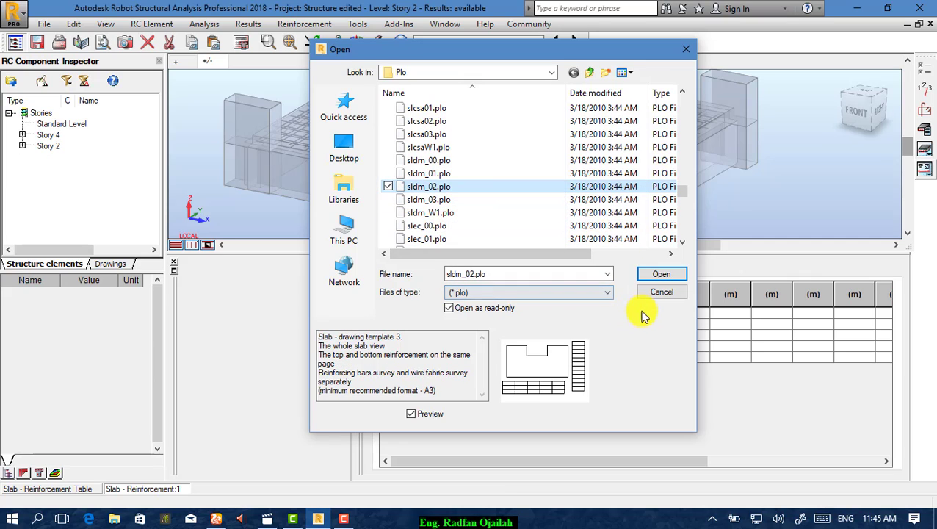
left_click(663, 274)
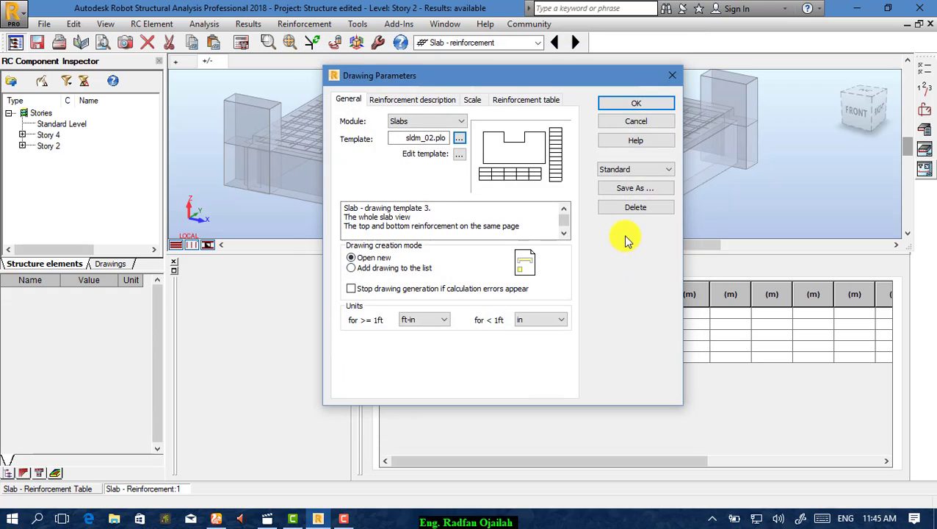
Step: Use metres for lengths of 1 ft and over and centimetres for shorter lengths
left_click(432, 322)
left_click(417, 368)
left_click(546, 323)
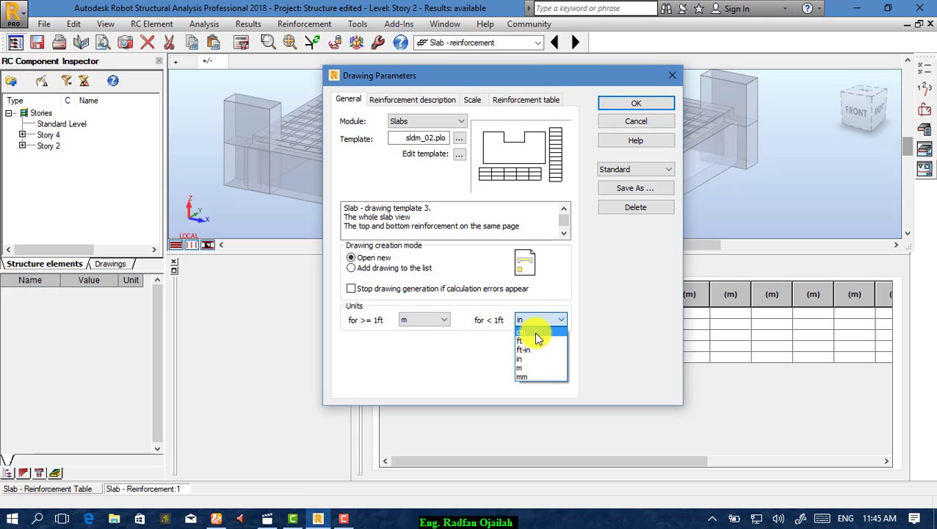
left_click(536, 333)
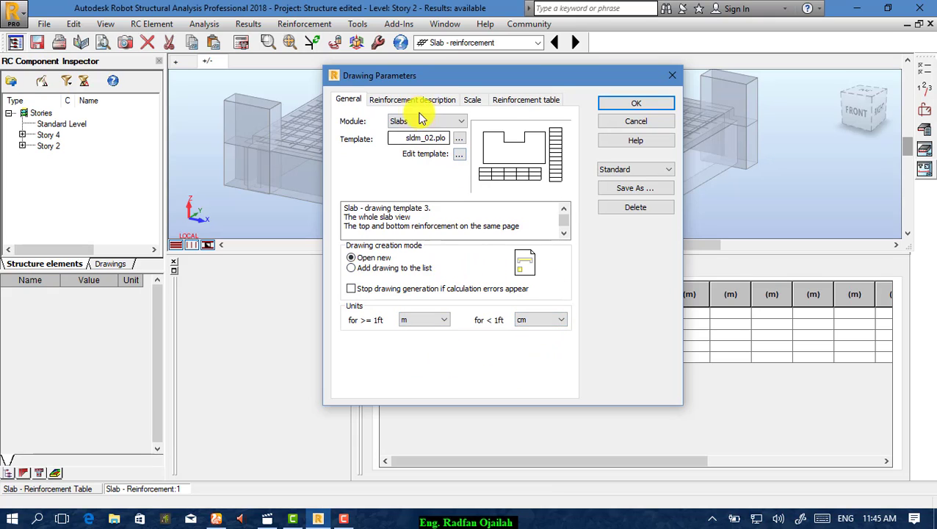
Step: Add bar spacing and longitudinal section descriptions, review scale and table settings, and accept
left_click(395, 100)
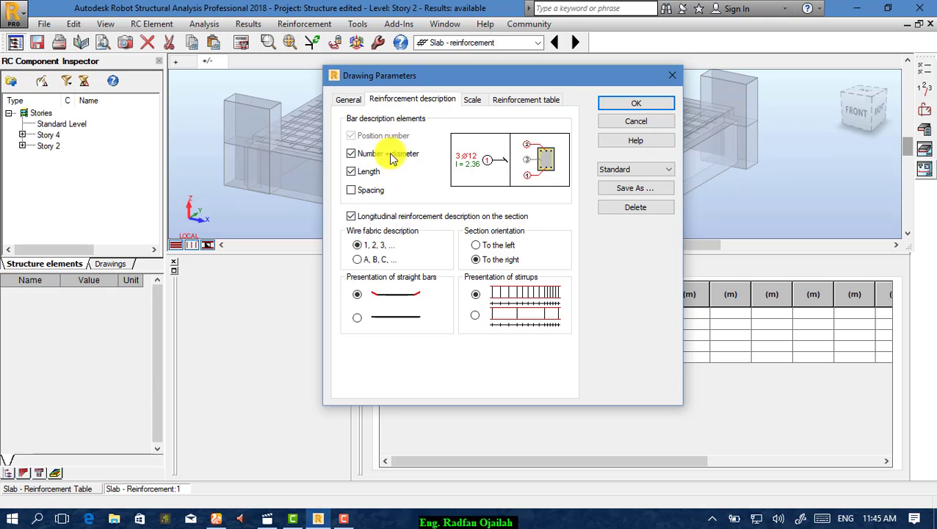
left_click(353, 191)
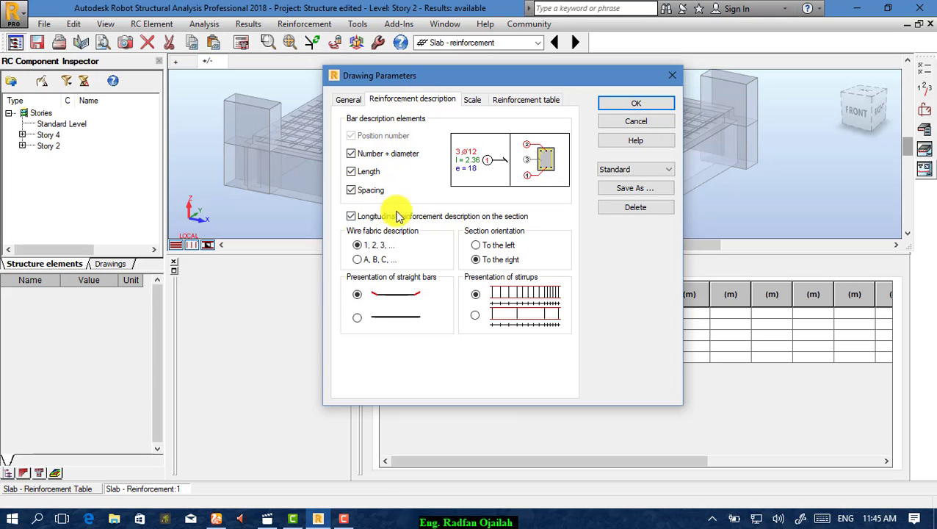
left_click(359, 214)
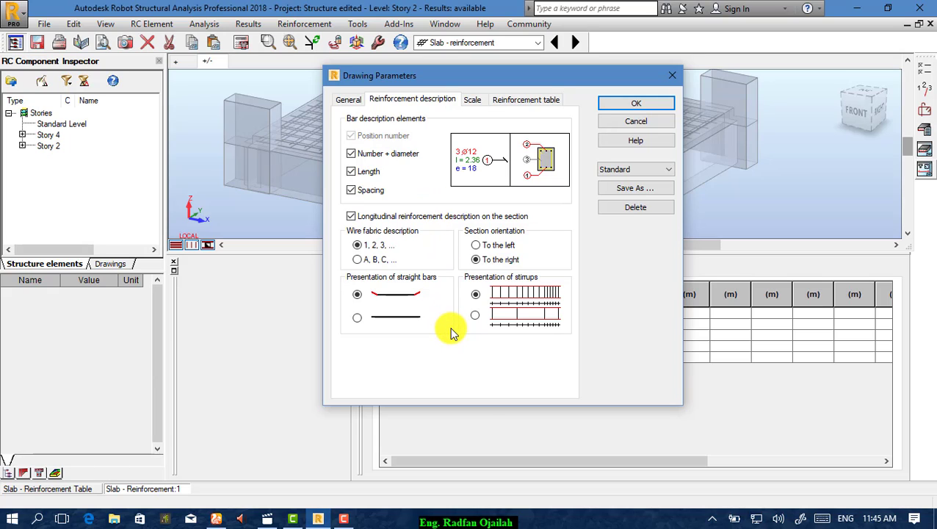
left_click(473, 99)
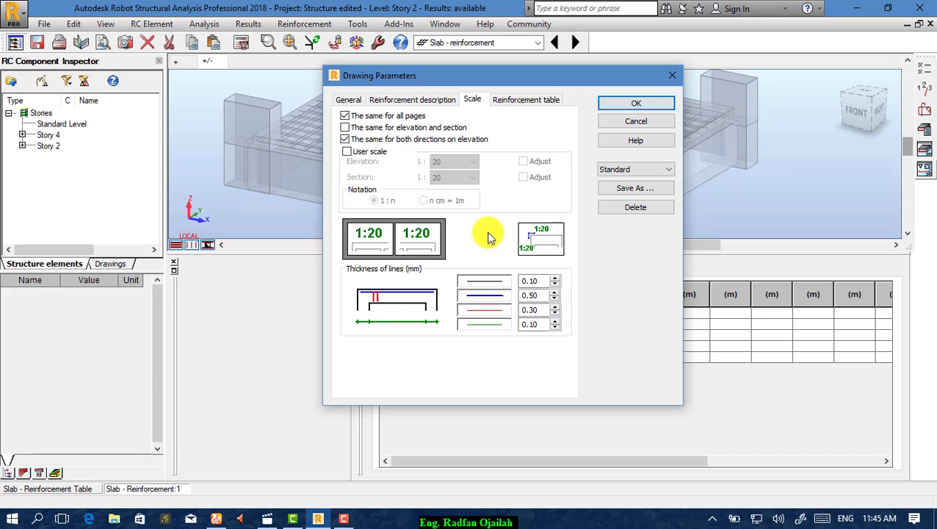
left_click(526, 99)
left_click(630, 104)
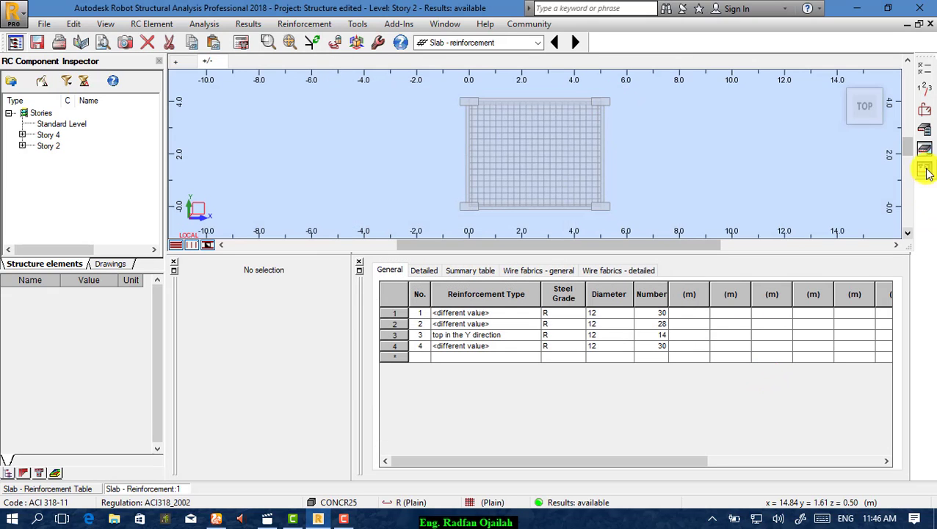
Step: Generate the 1/50 Plate158 Story 2 working drawing and zoom over the sheet and title block
left_click(926, 151)
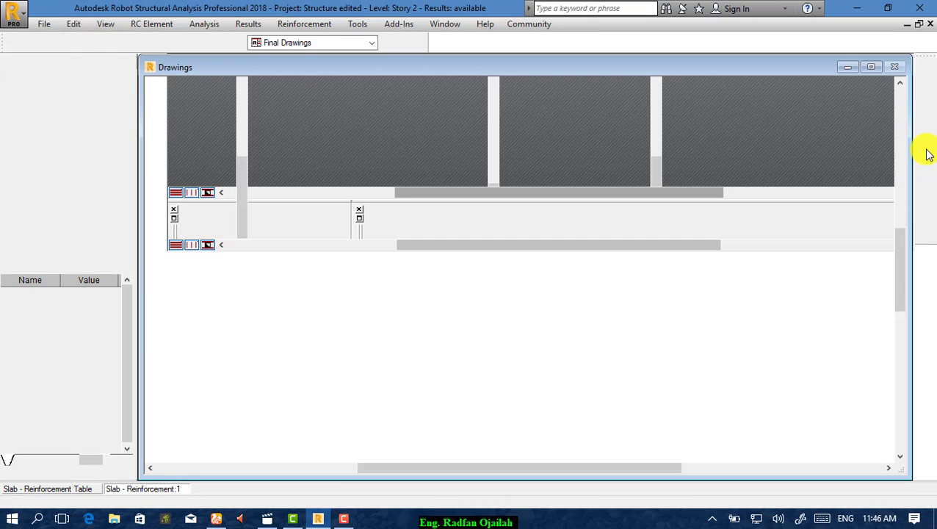
scroll(421, 210, "up", 4)
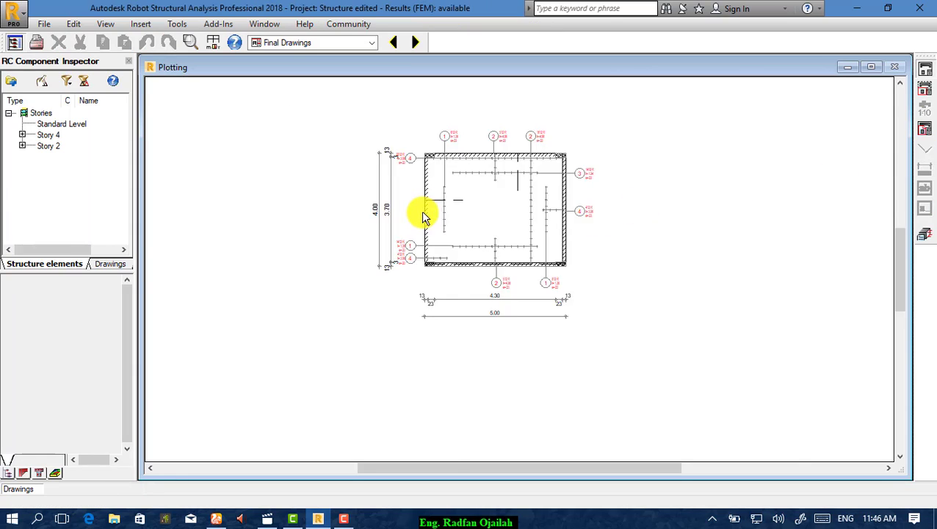
scroll(347, 294, "down", 2)
scroll(454, 209, "up", 3)
scroll(336, 297, "down", 1)
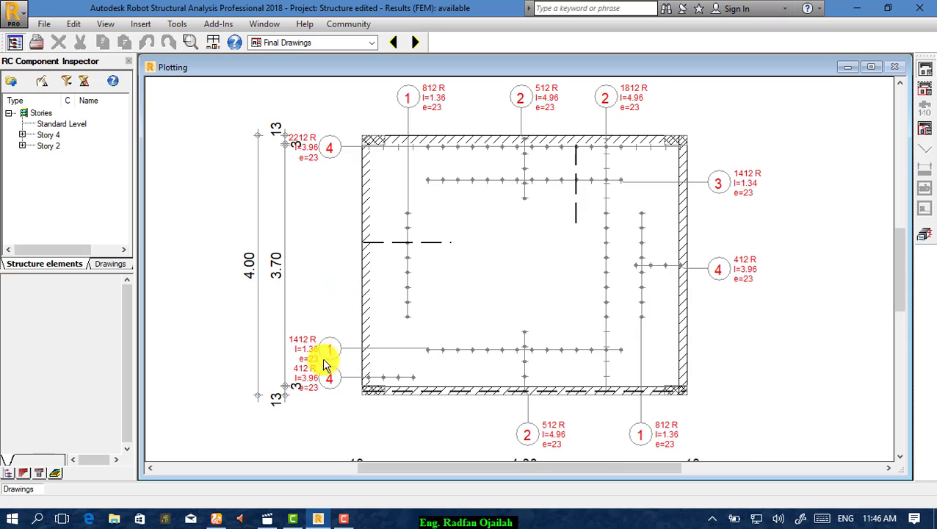
scroll(329, 397, "down", 1)
scroll(407, 178, "up", 1)
scroll(407, 178, "up", 1)
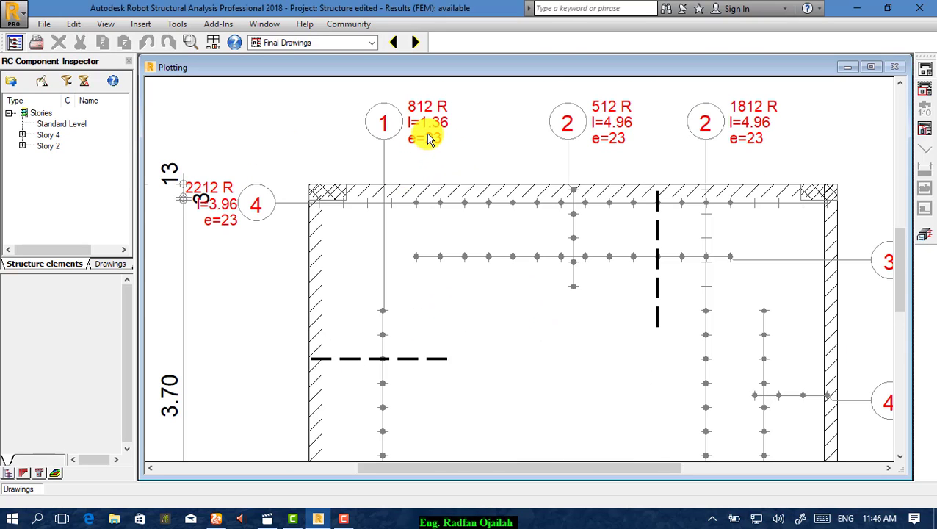
scroll(301, 128, "down", 1)
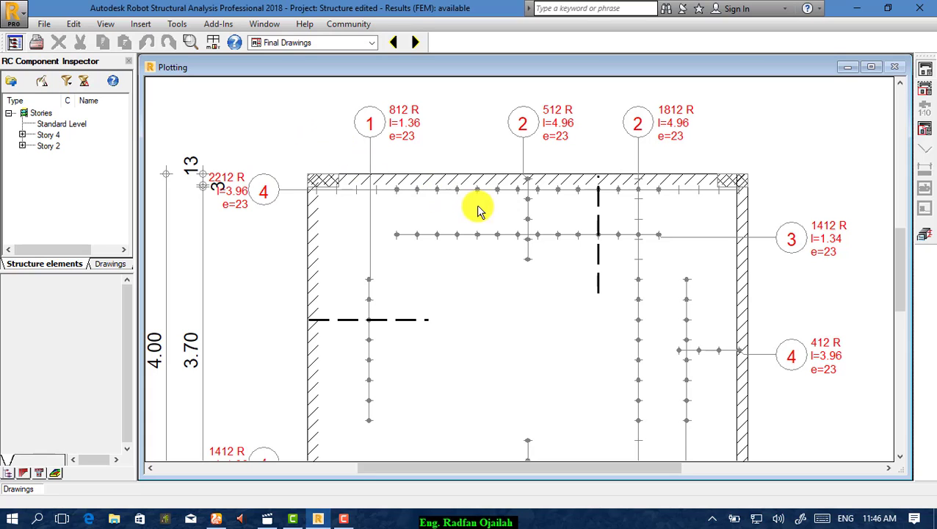
scroll(374, 118, "down", 1)
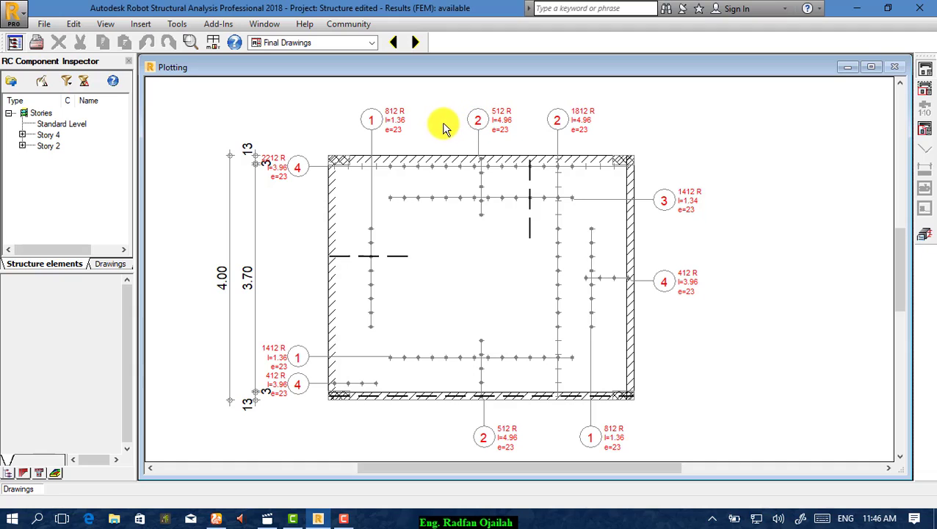
scroll(381, 116, "up", 3)
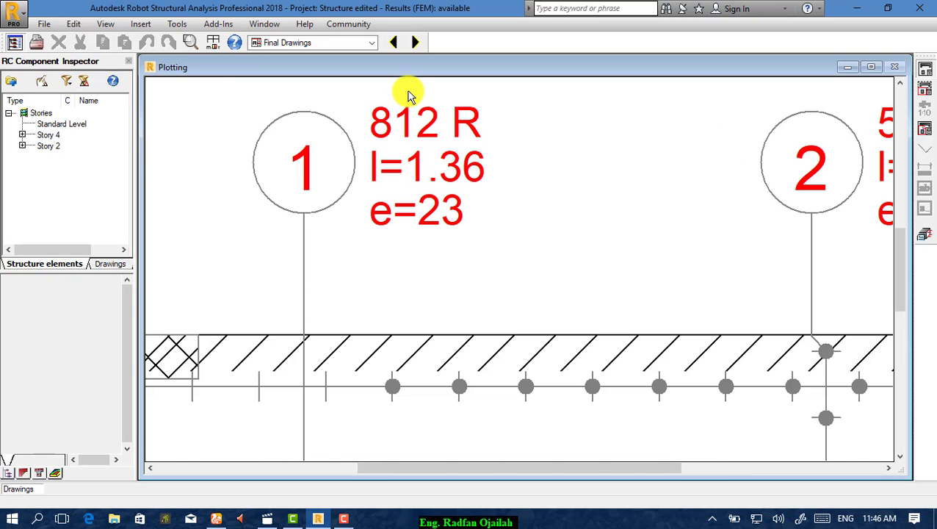
scroll(409, 95, "down", 1)
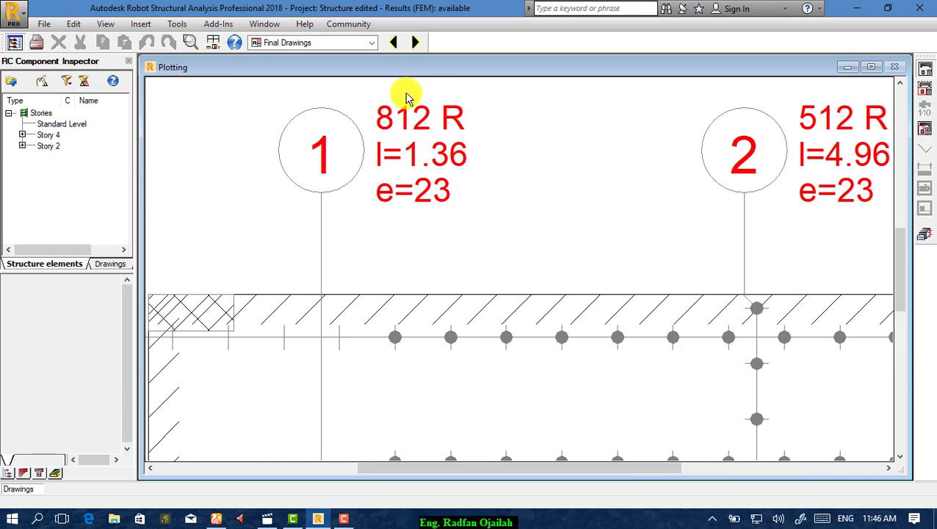
scroll(410, 97, "down", 4)
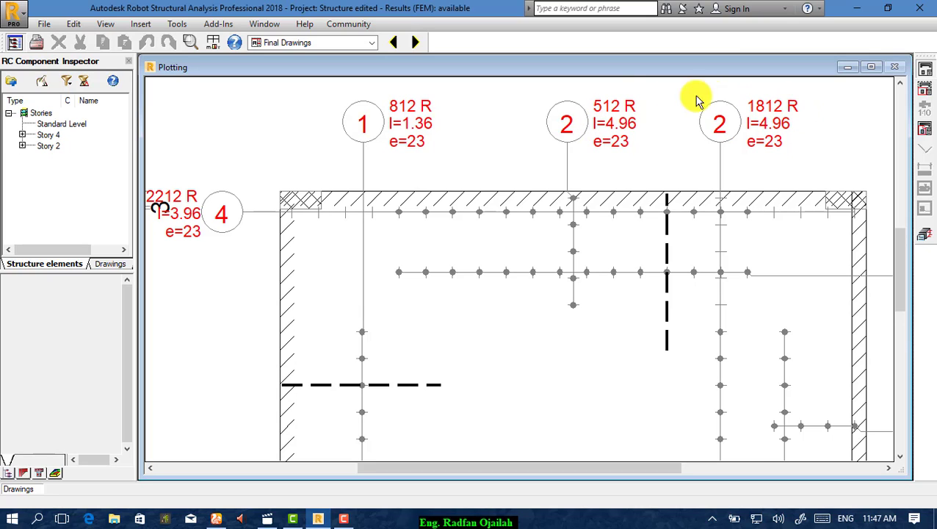
scroll(637, 96, "down", 2)
scroll(543, 97, "down", 1)
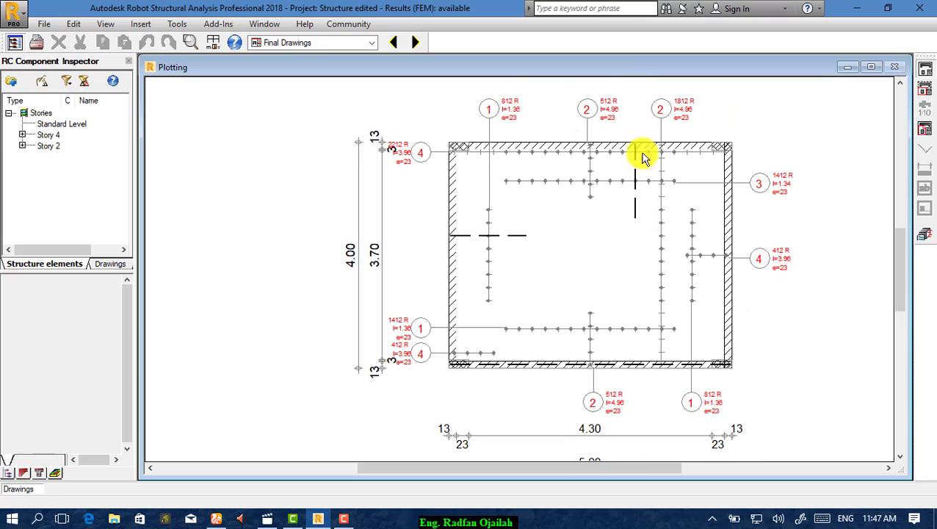
scroll(564, 138, "down", 1)
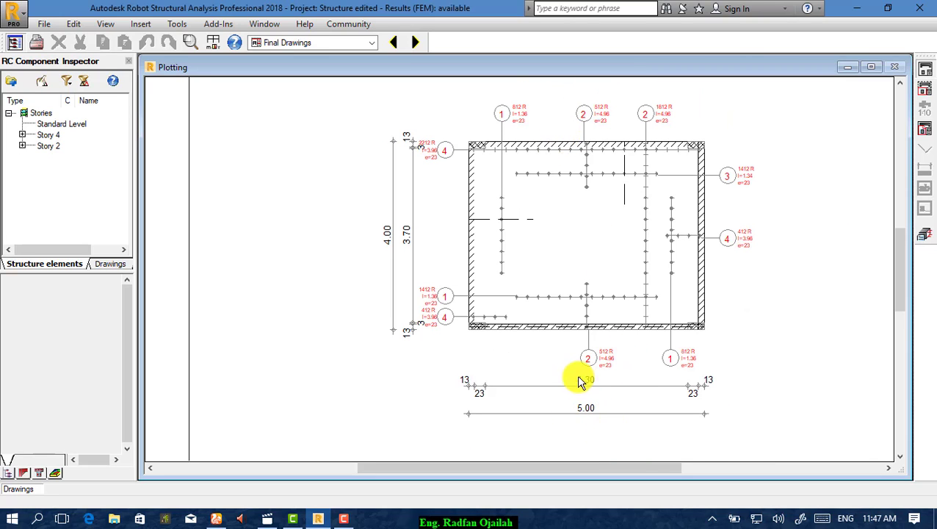
scroll(499, 308, "down", 1)
scroll(448, 213, "down", 1)
scroll(504, 397, "up", 2)
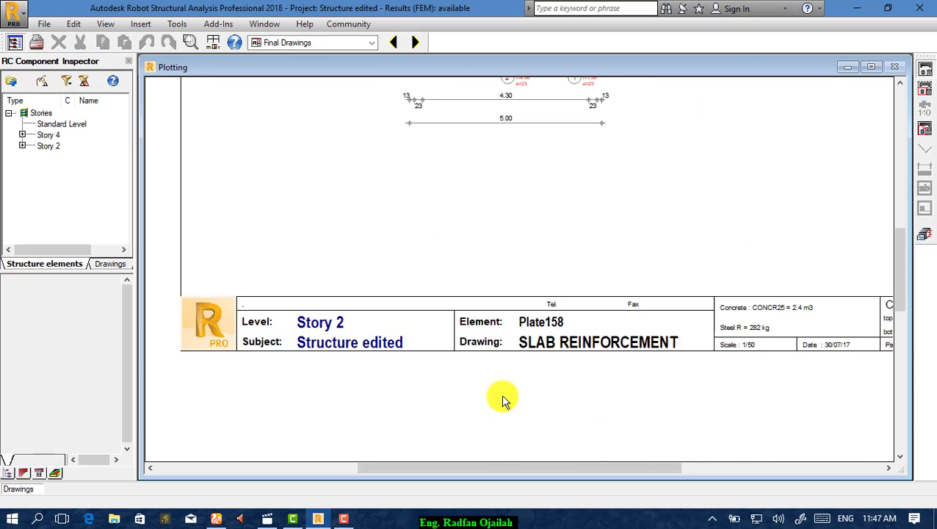
scroll(242, 318, "down", 1)
scroll(712, 329, "up", 1)
scroll(702, 325, "up", 1)
scroll(529, 304, "down", 1)
scroll(735, 400, "down", 1)
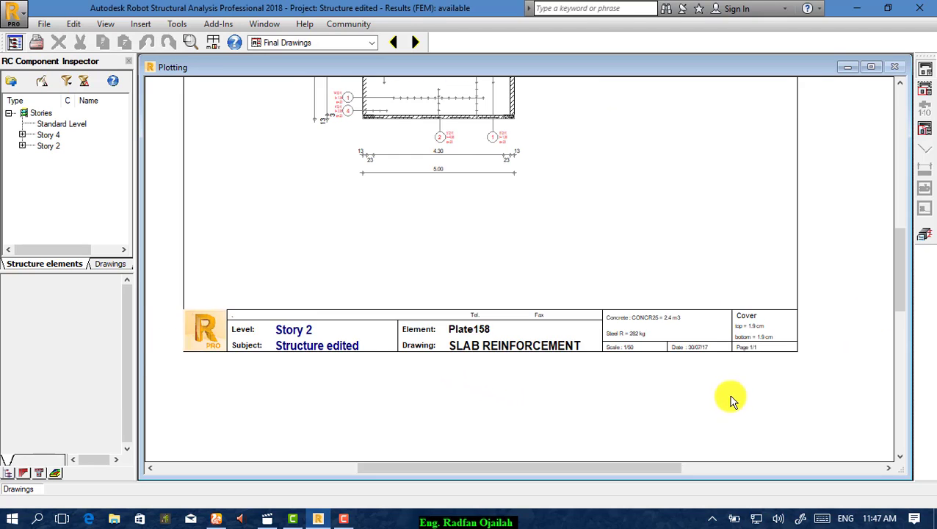
scroll(659, 339, "down", 1)
scroll(553, 239, "up", 1)
scroll(535, 169, "up", 1)
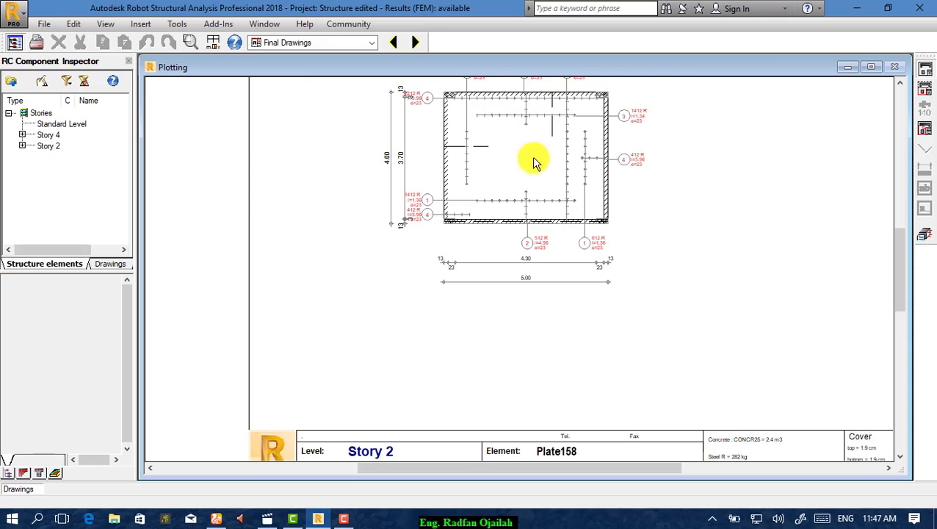
scroll(533, 290, "down", 1)
scroll(479, 147, "up", 1)
scroll(483, 152, "up", 1)
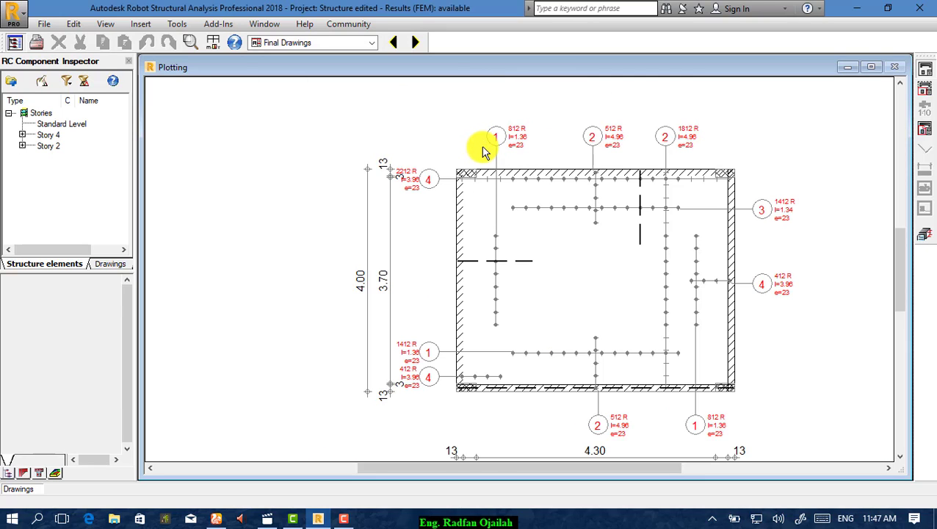
scroll(610, 122, "down", 1)
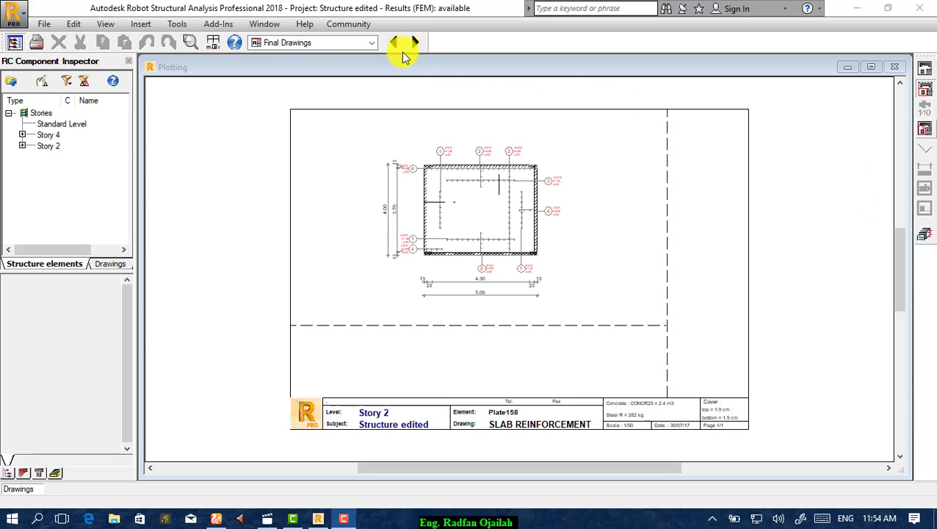
Step: Return to the Slab - reinforcement layout and open the Calculation Note options
left_click(371, 44)
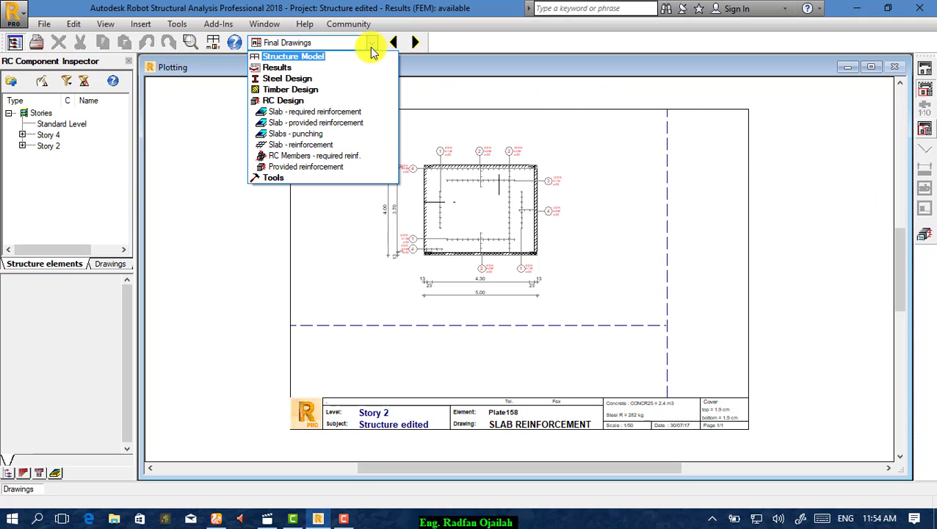
left_click(321, 145)
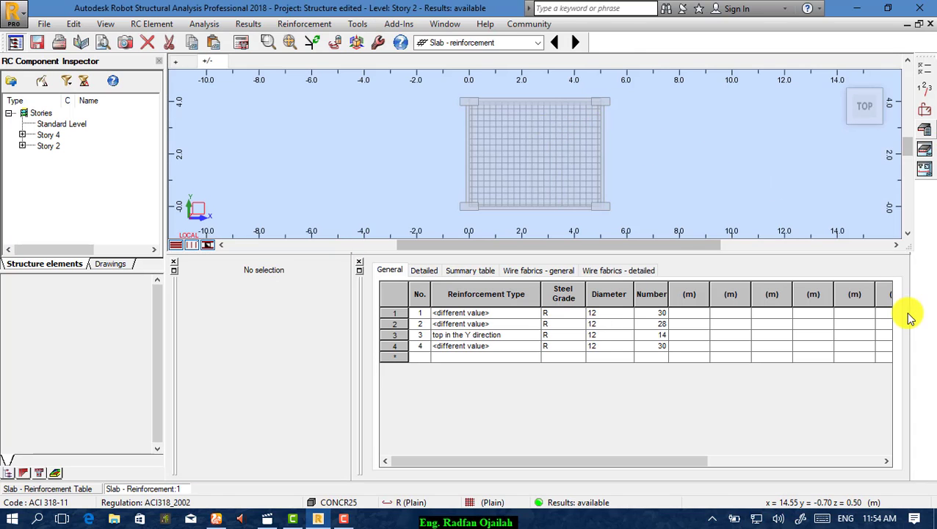
left_click(922, 130)
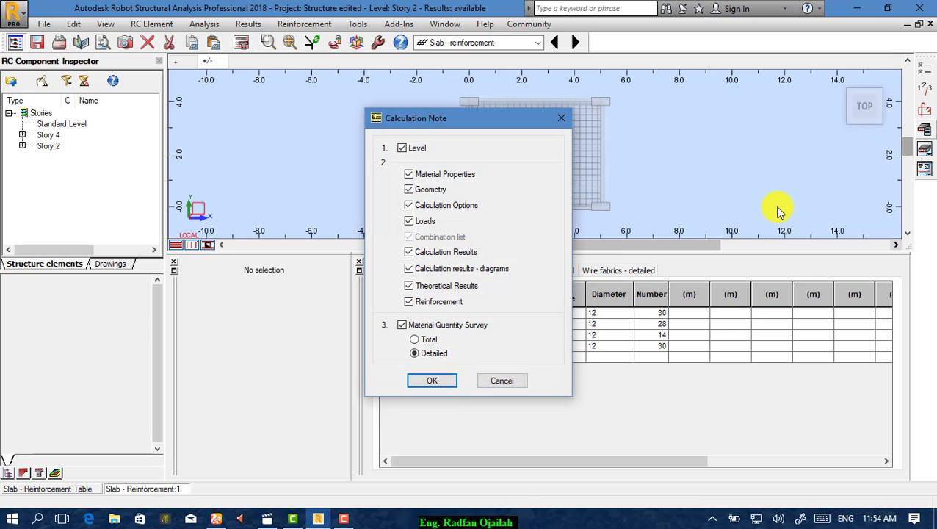
Step: Generate the Plate158.rtf note, maximize WordPad, and scroll to the material survey and back
left_click(443, 382)
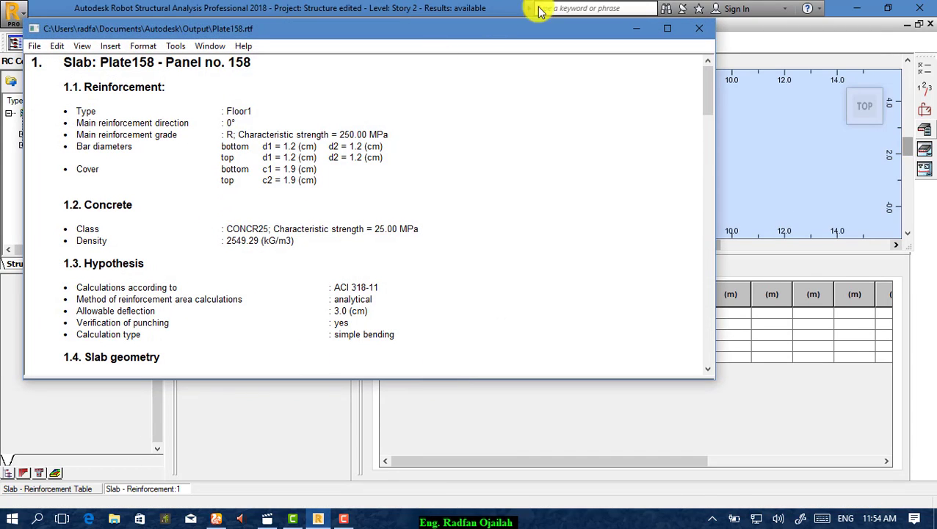
left_click(667, 29)
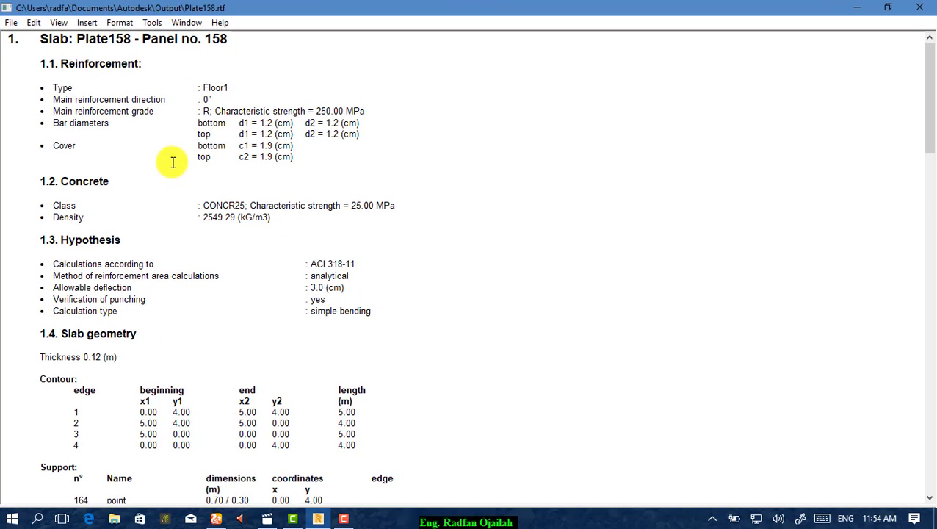
scroll(171, 162, "down", 10)
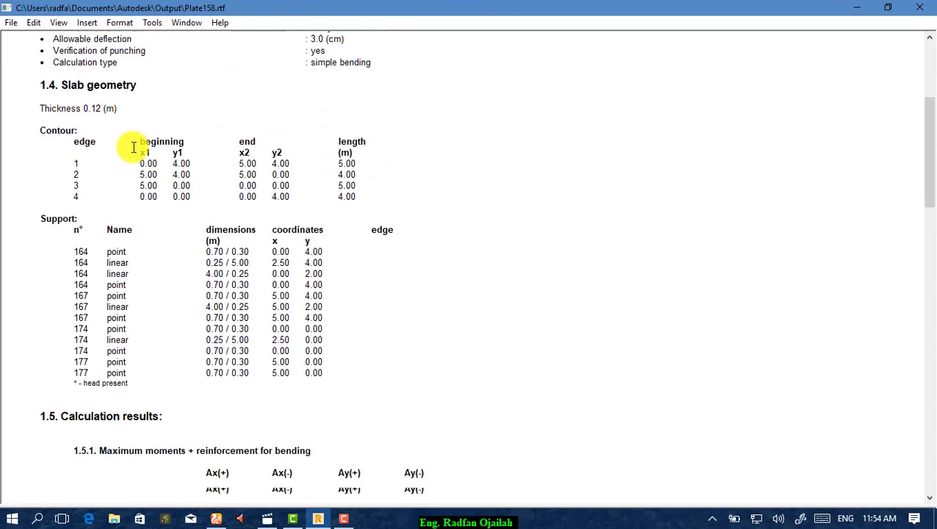
scroll(133, 148, "down", 15)
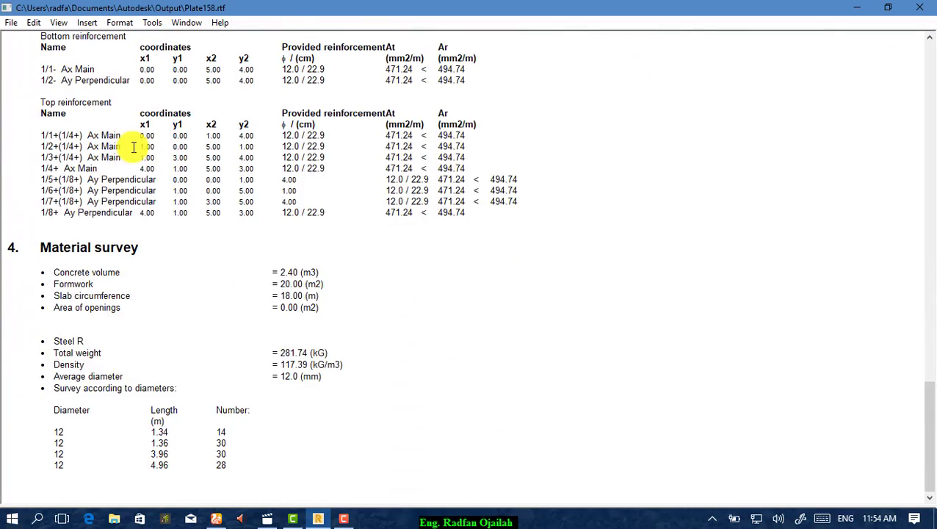
scroll(460, 157, "up", 15)
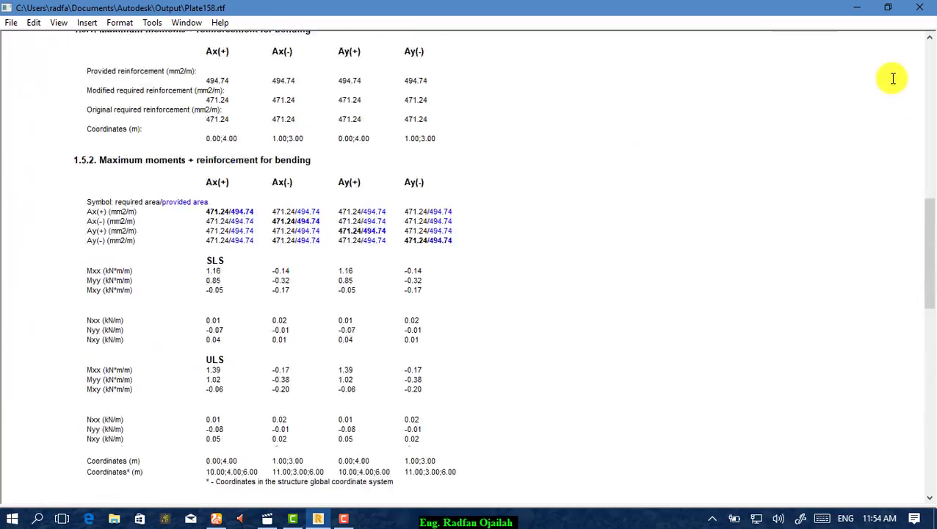
scroll(904, 63, "up", 5)
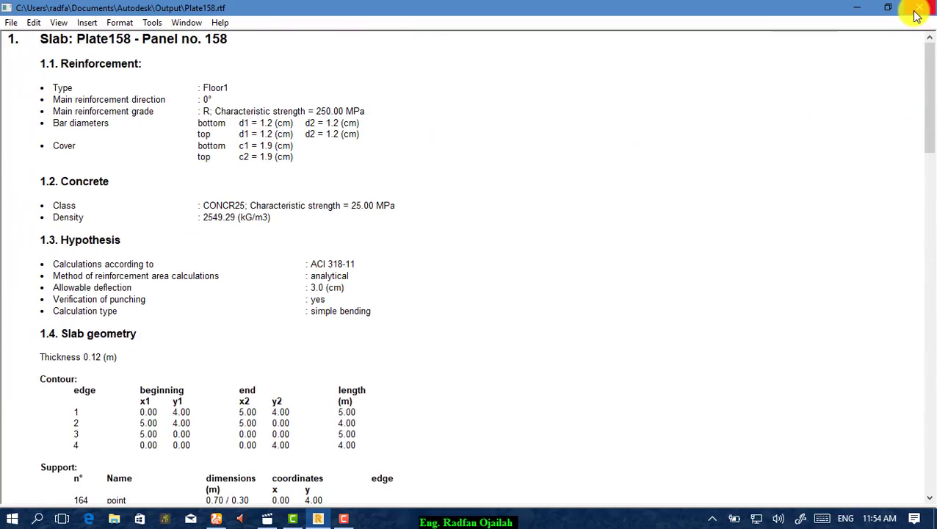